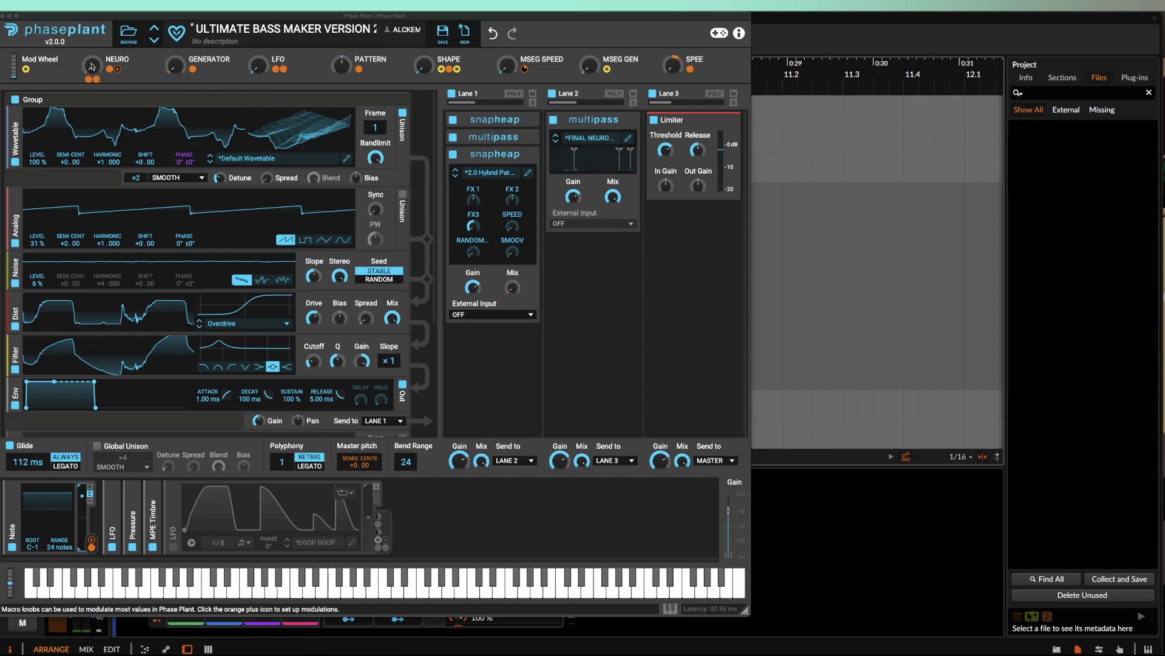
# Audition the bass by sweeping NEURO to full, GENERATOR to zero, then LFO up to full.
pyautogui.moveTo(92, 69); pyautogui.dragTo(91, 9)
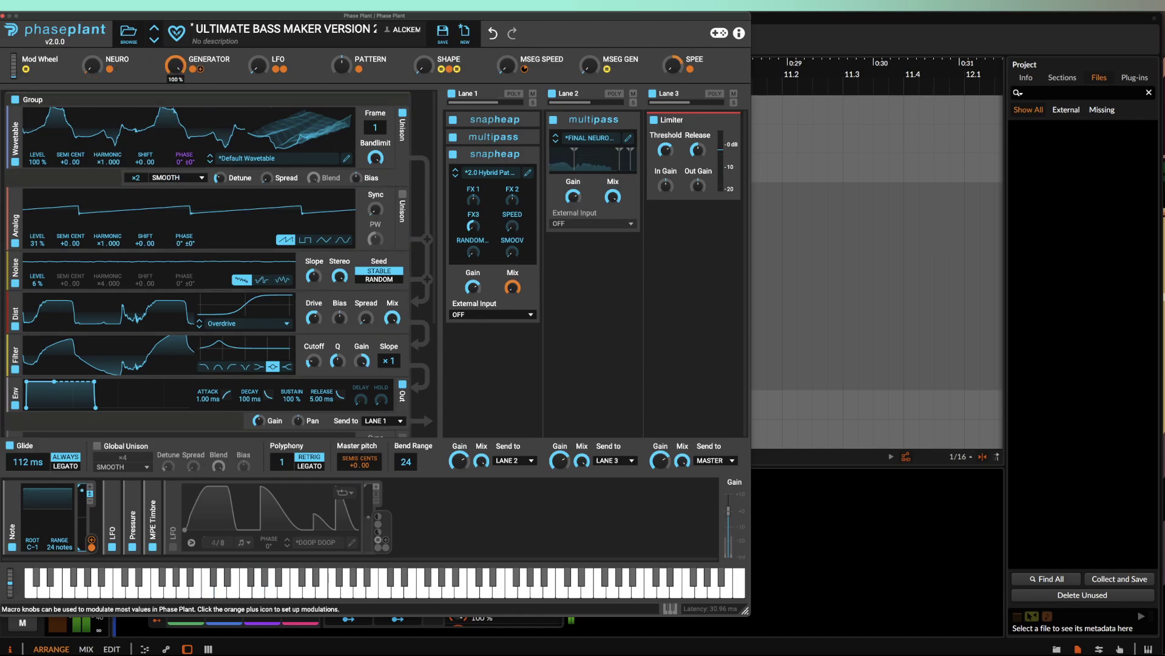
pyautogui.moveTo(176, 65); pyautogui.dragTo(175, 163)
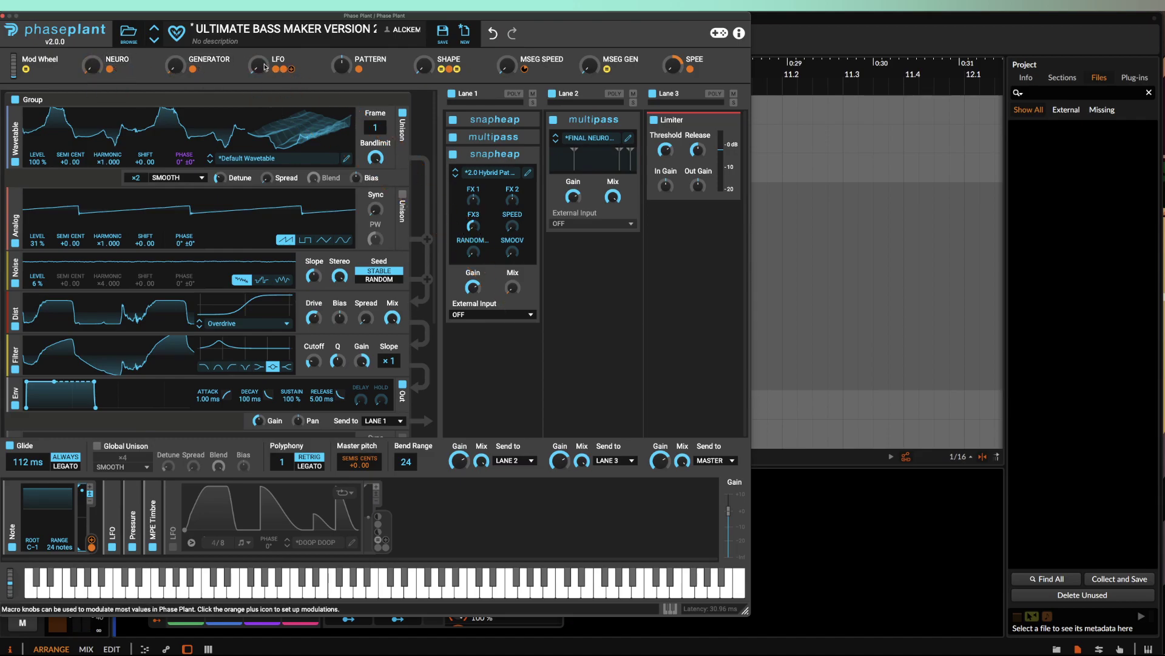
pyautogui.moveTo(265, 67); pyautogui.dragTo(263, 68)
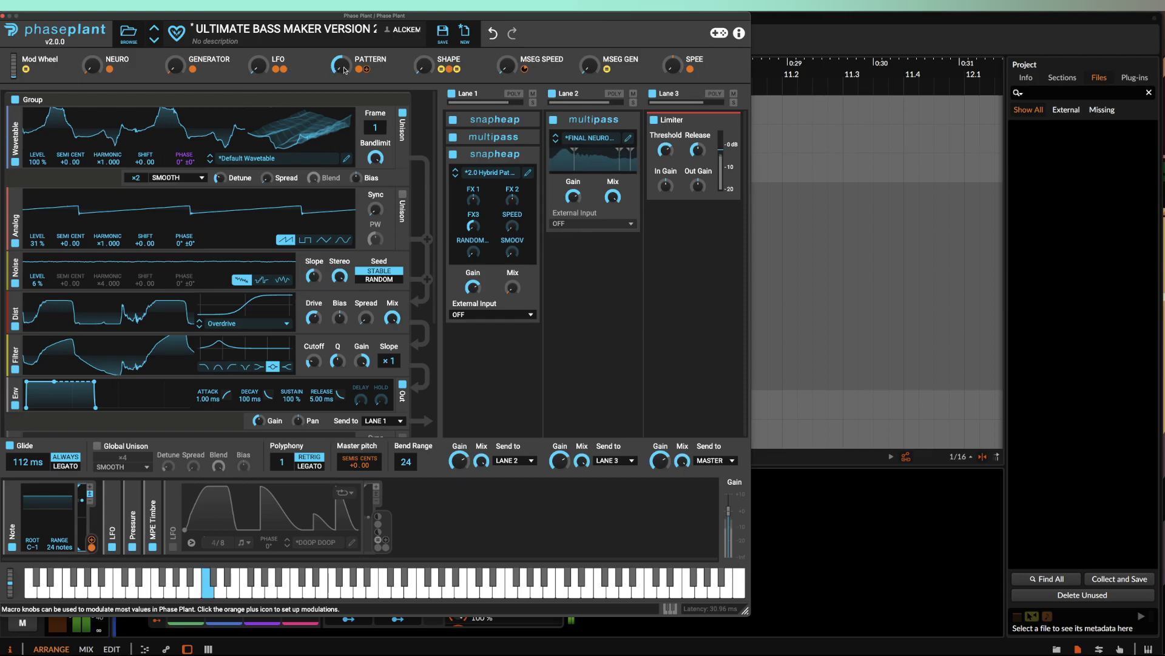
pyautogui.moveTo(259, 63); pyautogui.dragTo(259, 7)
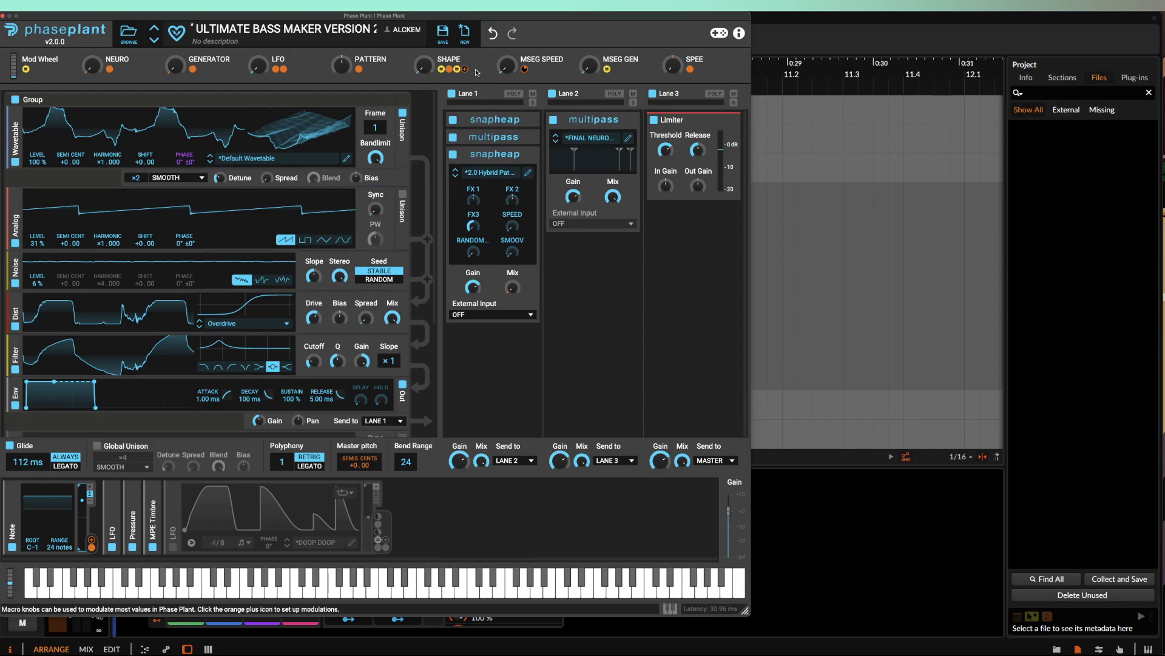
# Enable the DOOP DOOP LFO modulator.
pyautogui.click(175, 546)
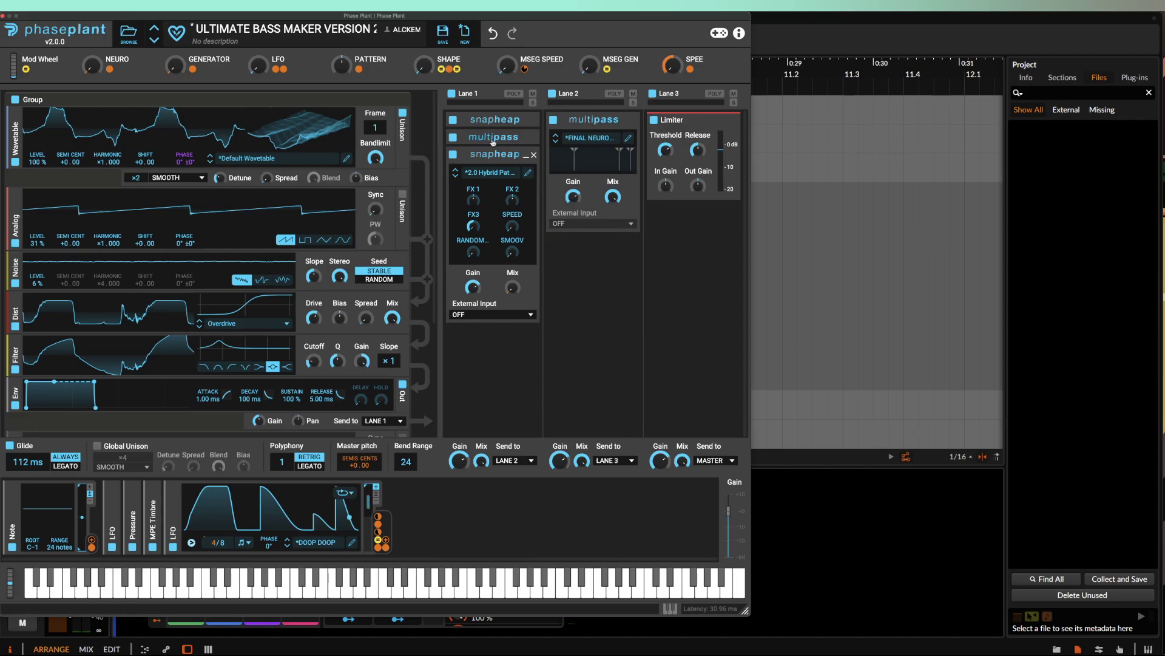
# Expand Lane 1's top Snap Heap and inspect its Filter snapin in the Snap Heap editor.
pyautogui.click(525, 120)
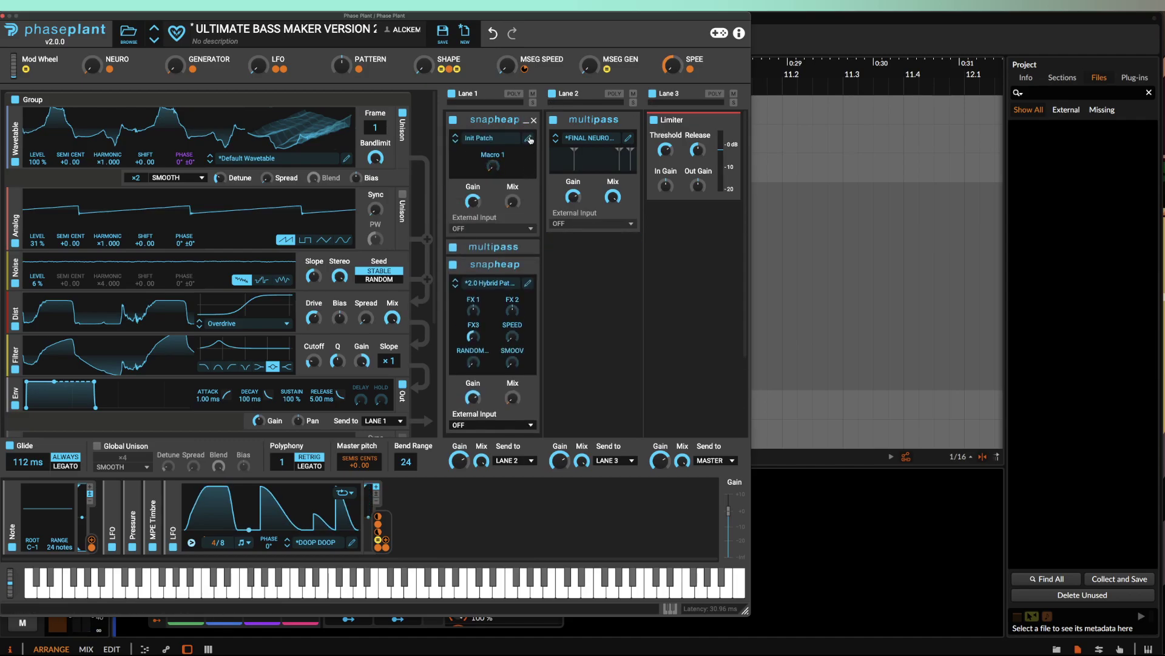
pyautogui.click(529, 138)
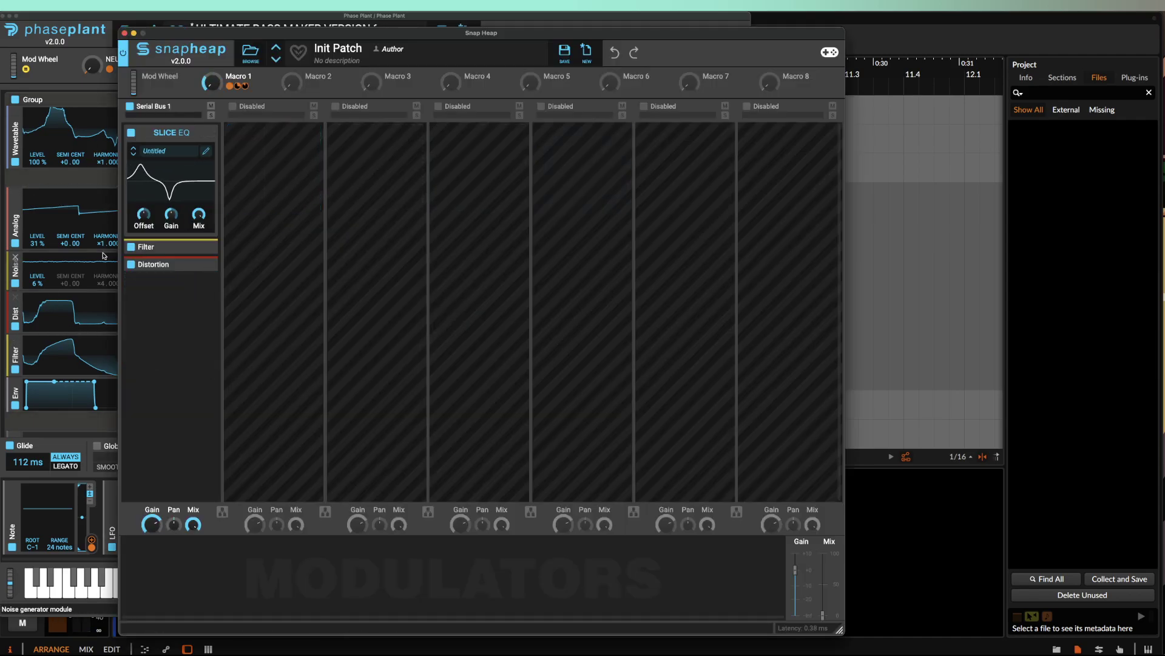
pyautogui.click(195, 247)
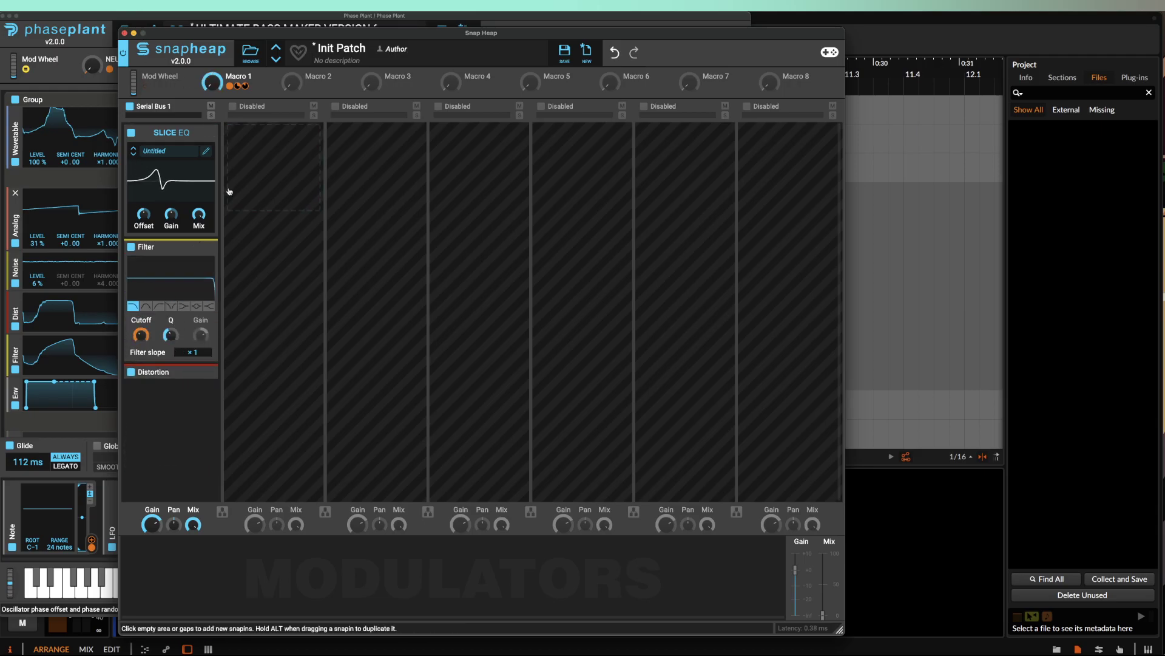
pyautogui.click(125, 34)
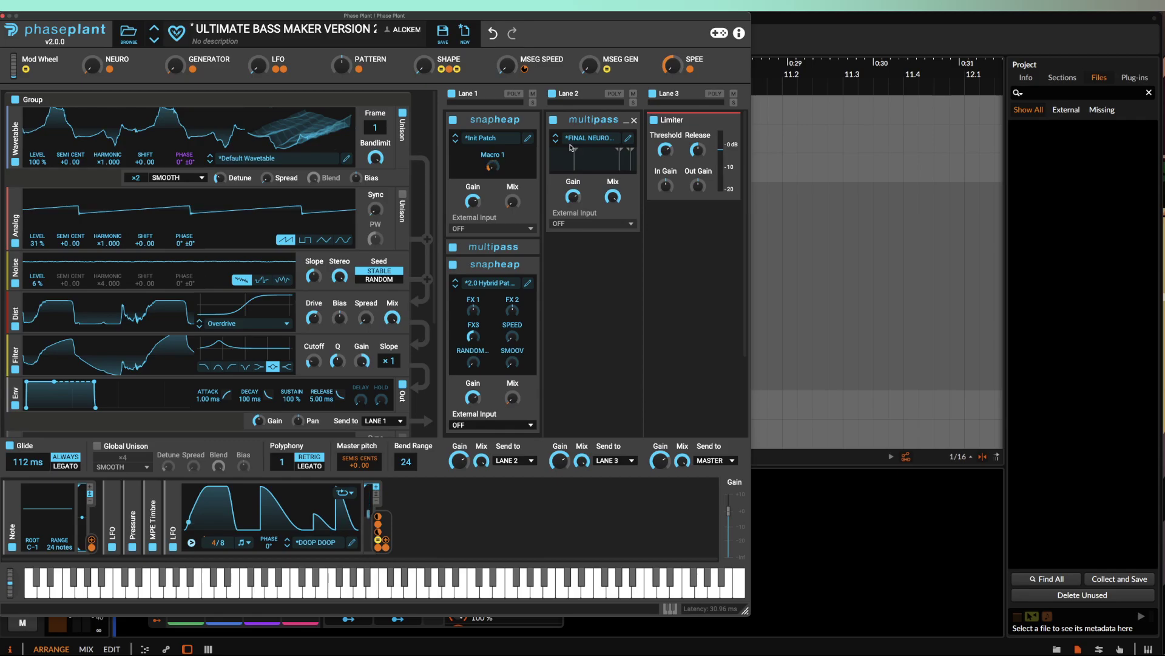
# Re-expand Lane 1's top Snap Heap and turn the SHAPE macro up to full.
pyautogui.click(526, 120)
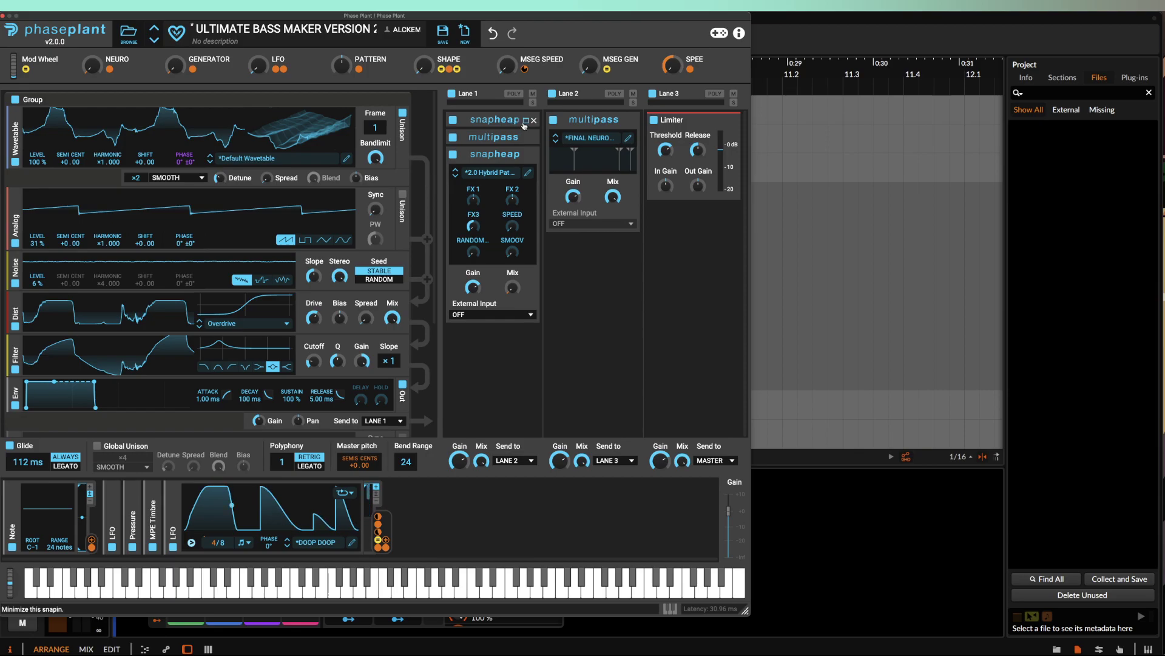
pyautogui.click(526, 120)
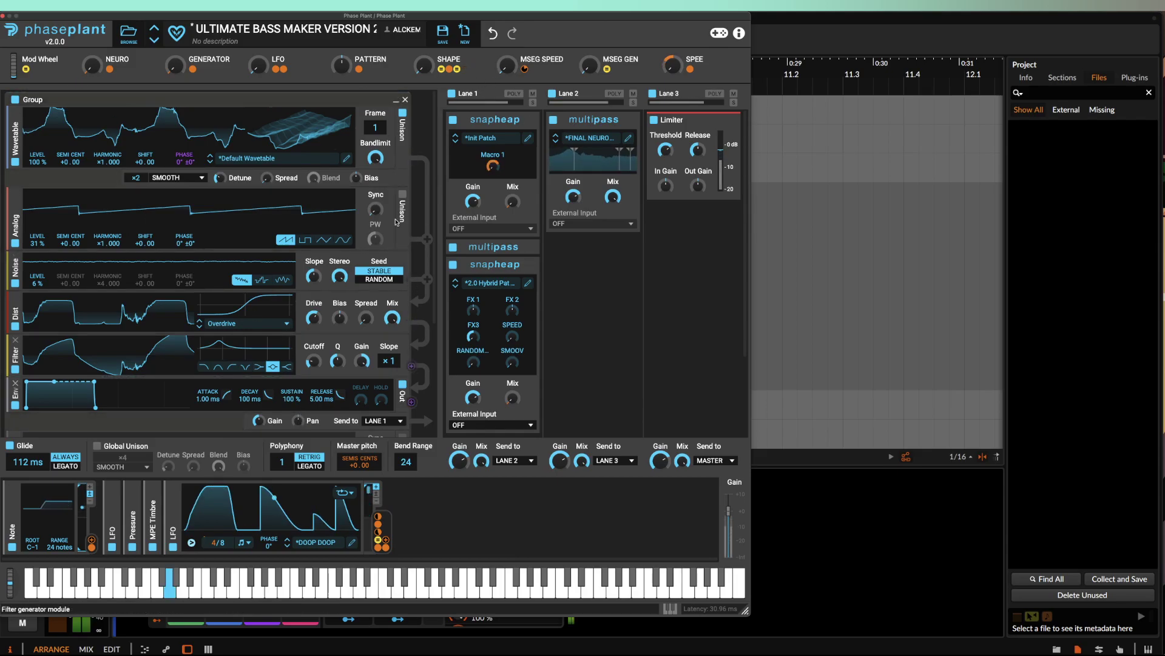
pyautogui.moveTo(427, 66); pyautogui.dragTo(427, 14)
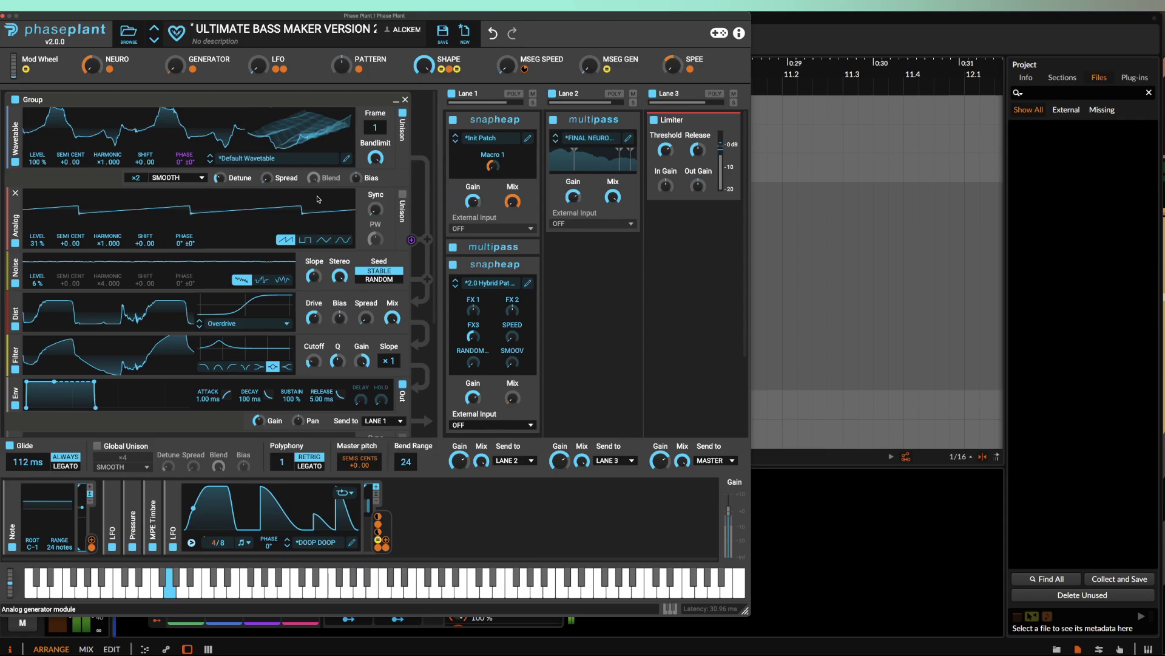
# Redraw the DOOP DOOP LFO curve into sharp separate peaks and set its rate to 8/8.
pyautogui.click(352, 545)
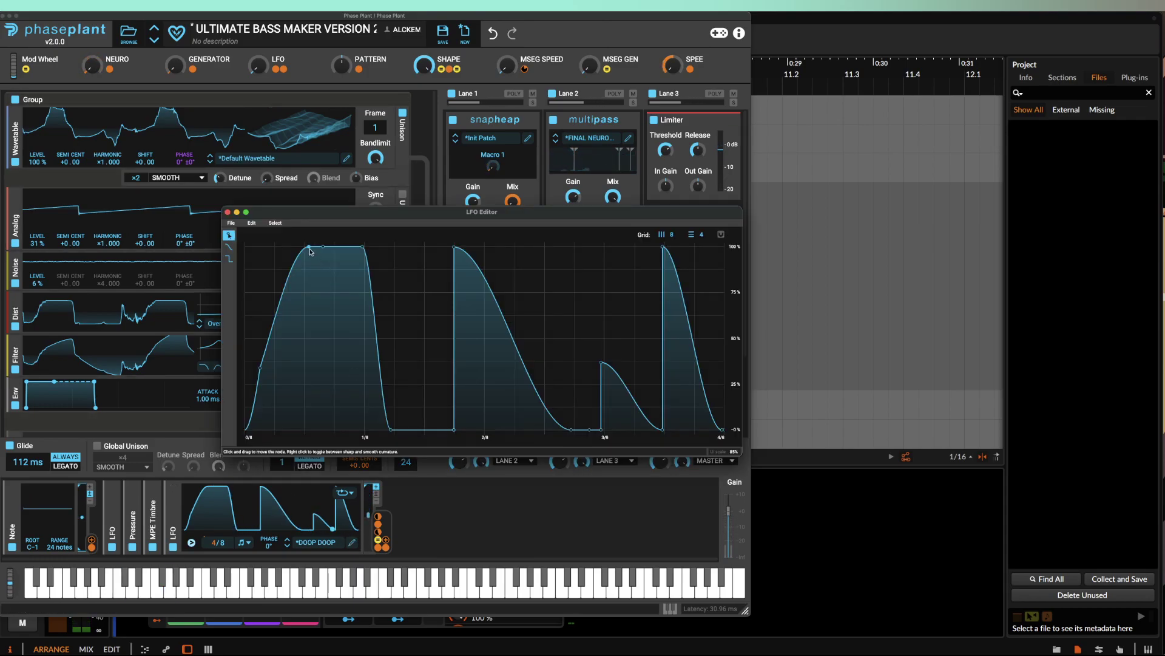
pyautogui.moveTo(307, 255)
pyautogui.mouseDown()
pyautogui.moveTo(307, 372)
pyautogui.moveTo(291, 453)
pyautogui.mouseUp()
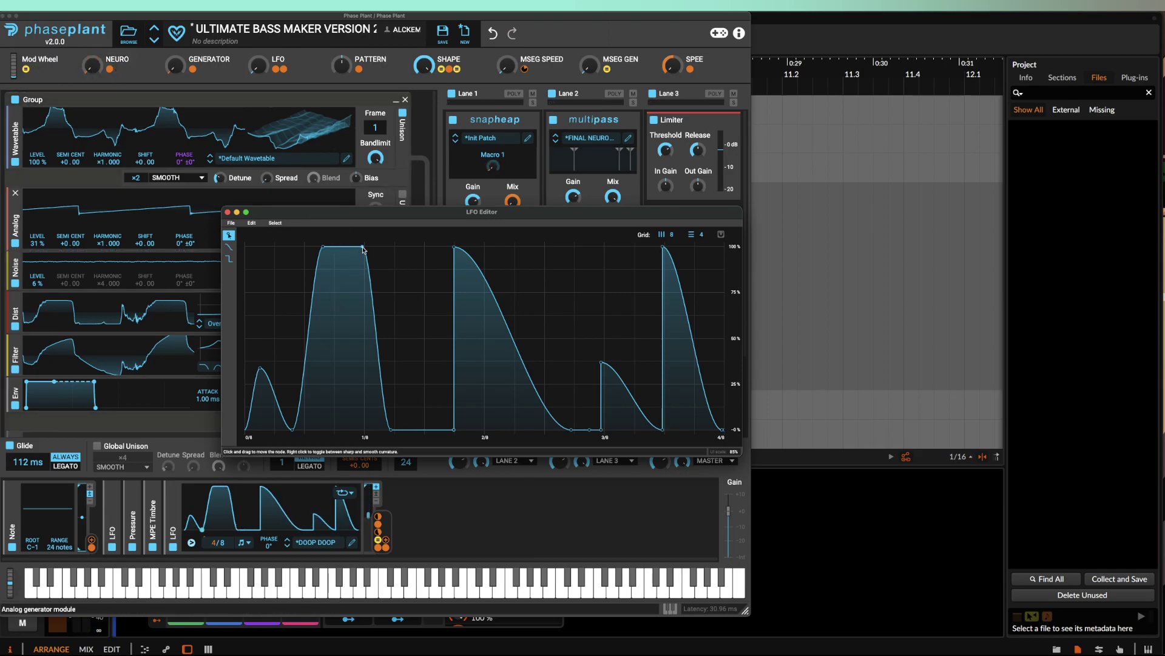
pyautogui.moveTo(364, 246); pyautogui.dragTo(370, 468)
pyautogui.moveTo(425, 428); pyautogui.dragTo(395, 215)
pyautogui.moveTo(455, 248); pyautogui.dragTo(518, 463)
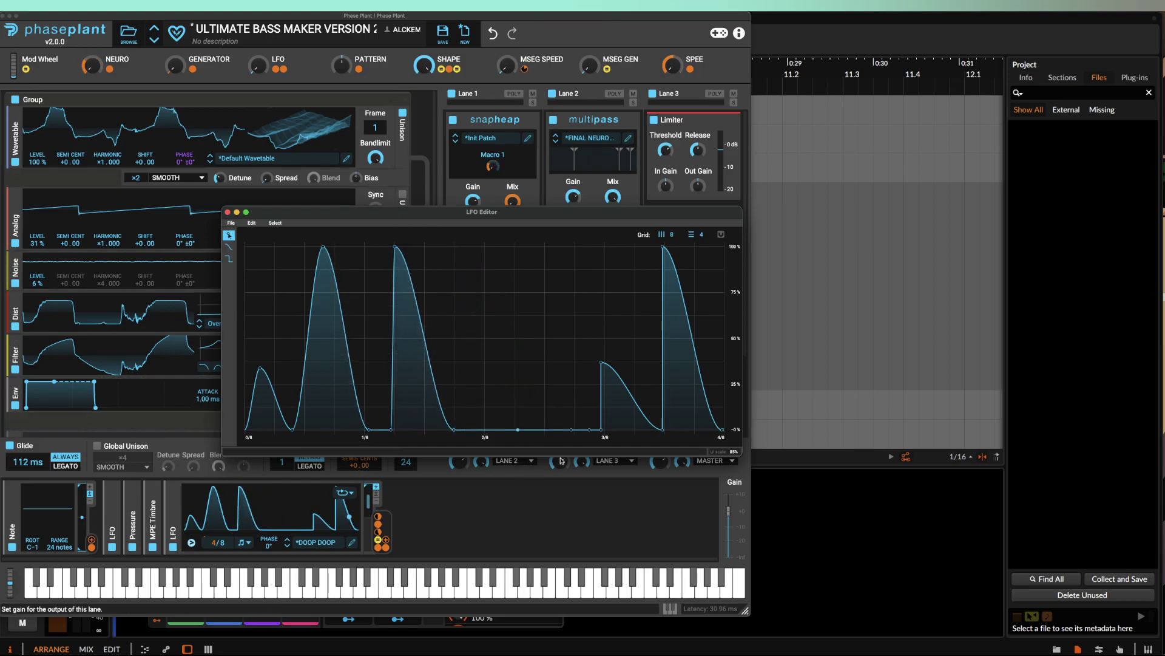
pyautogui.moveTo(601, 362); pyautogui.dragTo(583, 252)
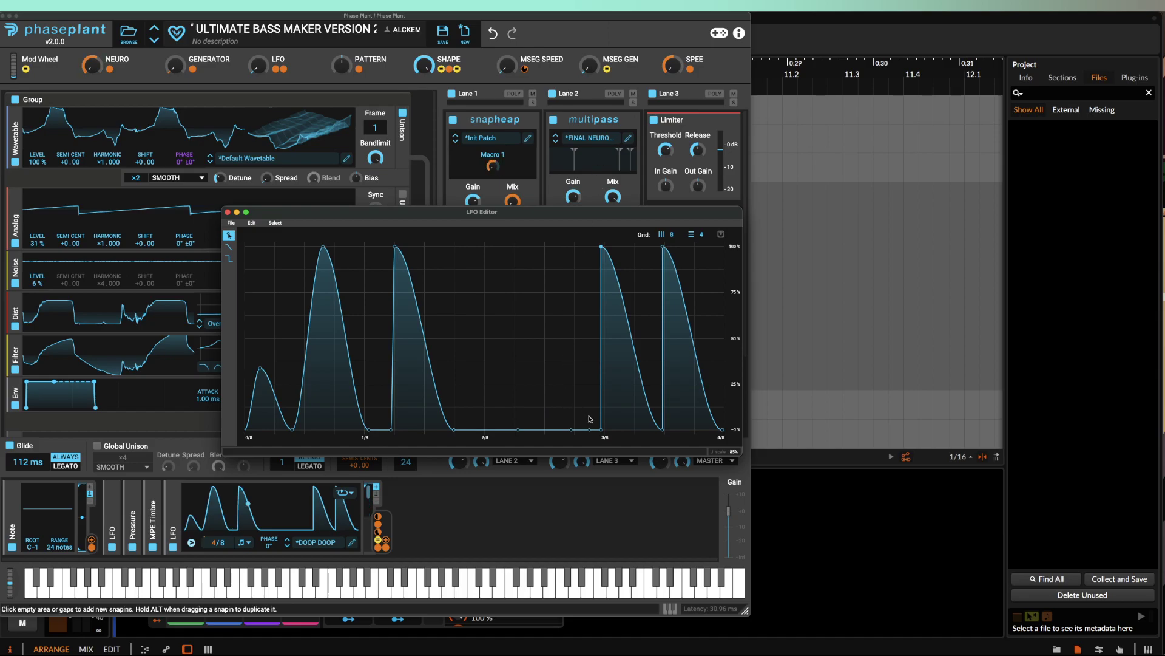
pyautogui.moveTo(591, 430); pyautogui.dragTo(572, 430)
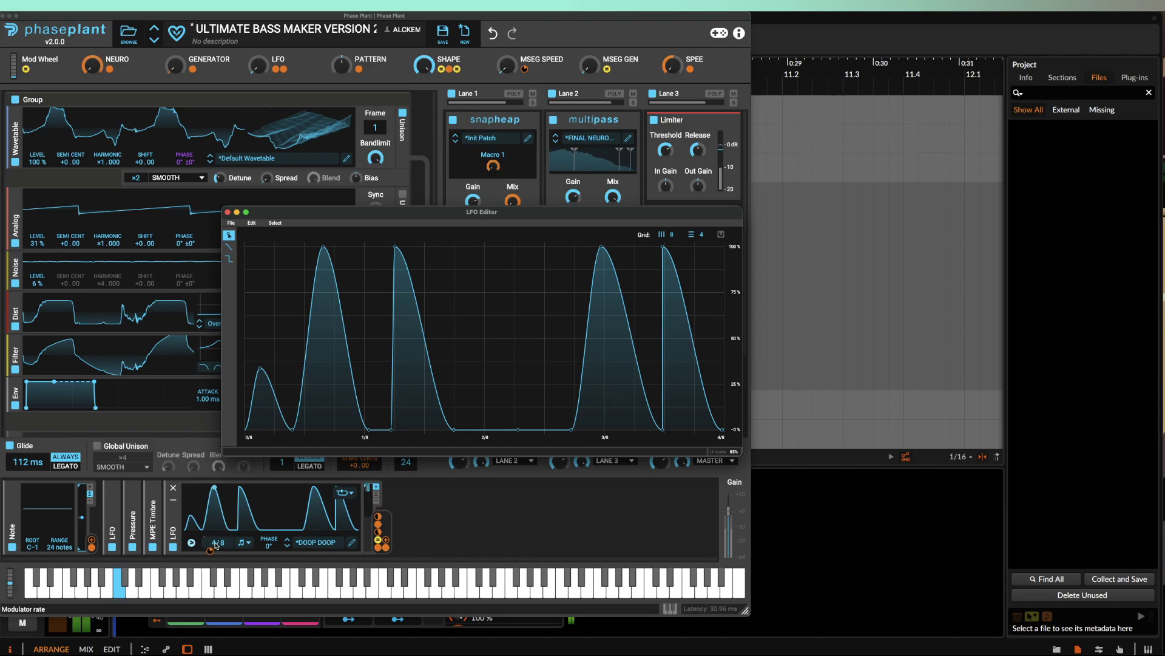
pyautogui.moveTo(216, 543); pyautogui.dragTo(216, 538)
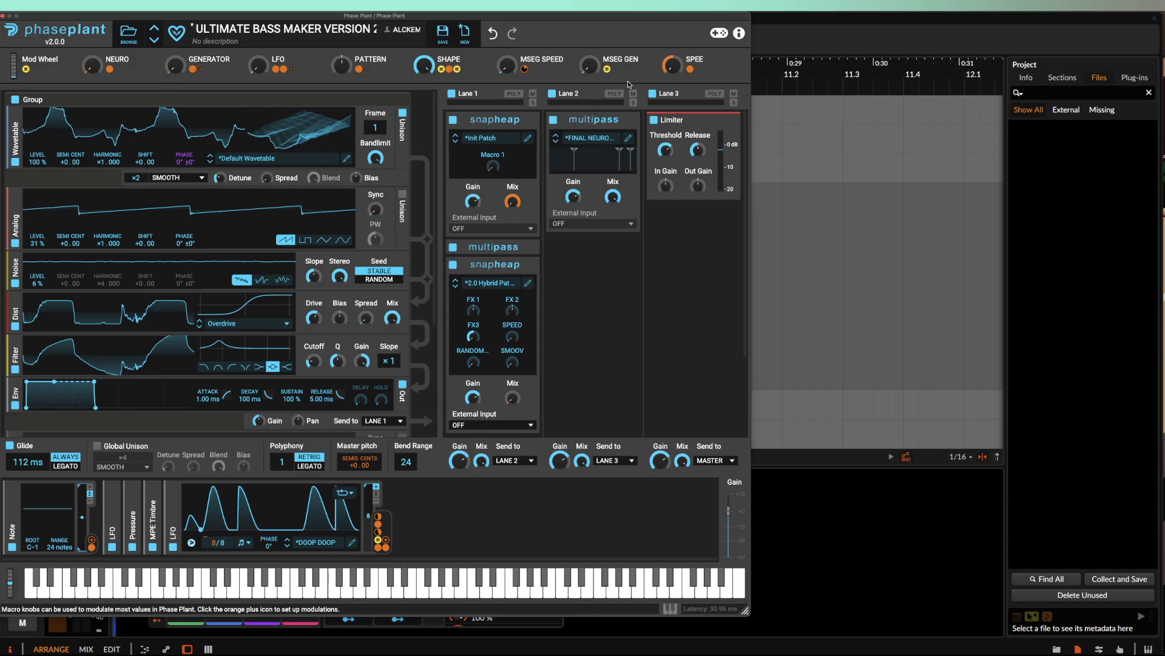
pyautogui.click(580, 63)
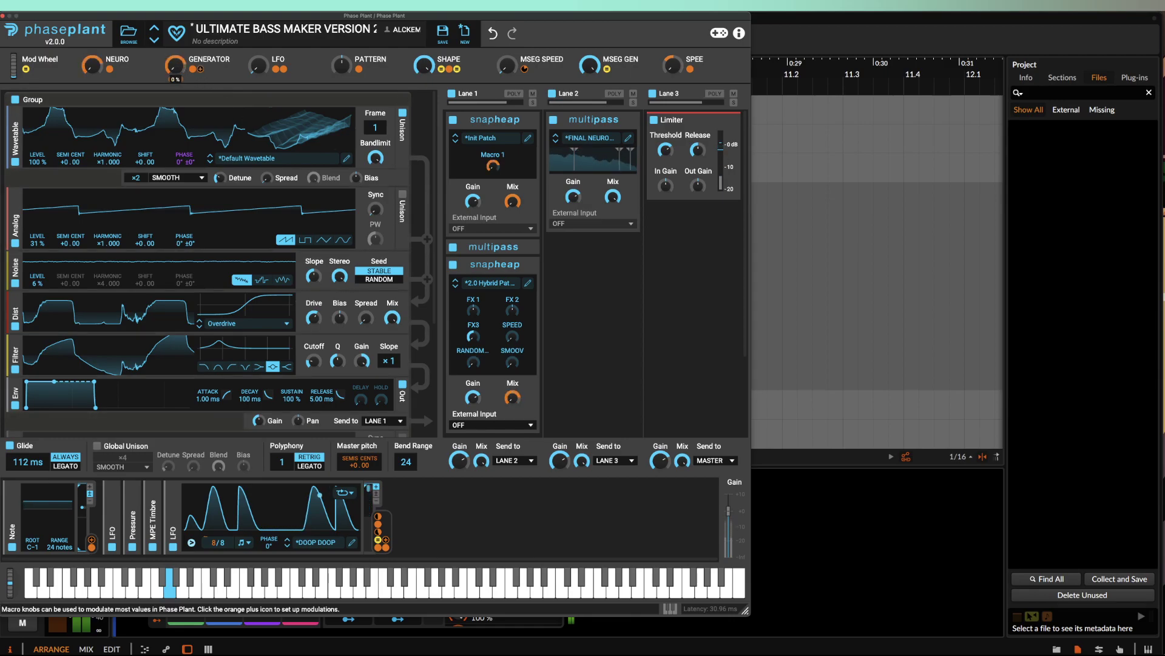
pyautogui.moveTo(179, 81)
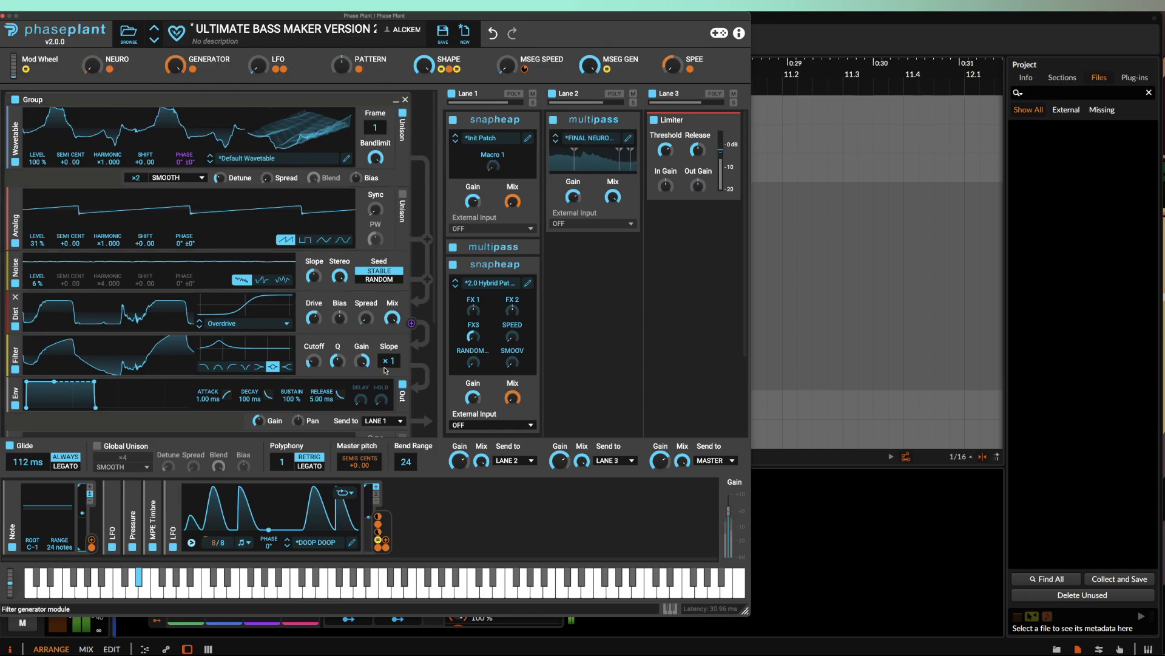
# Reshape the LFO curve: sawtooth peaks at 1/8 and 2/8, a hump after 4/8, a ramp to 100% at 8/8.
pyautogui.click(352, 543)
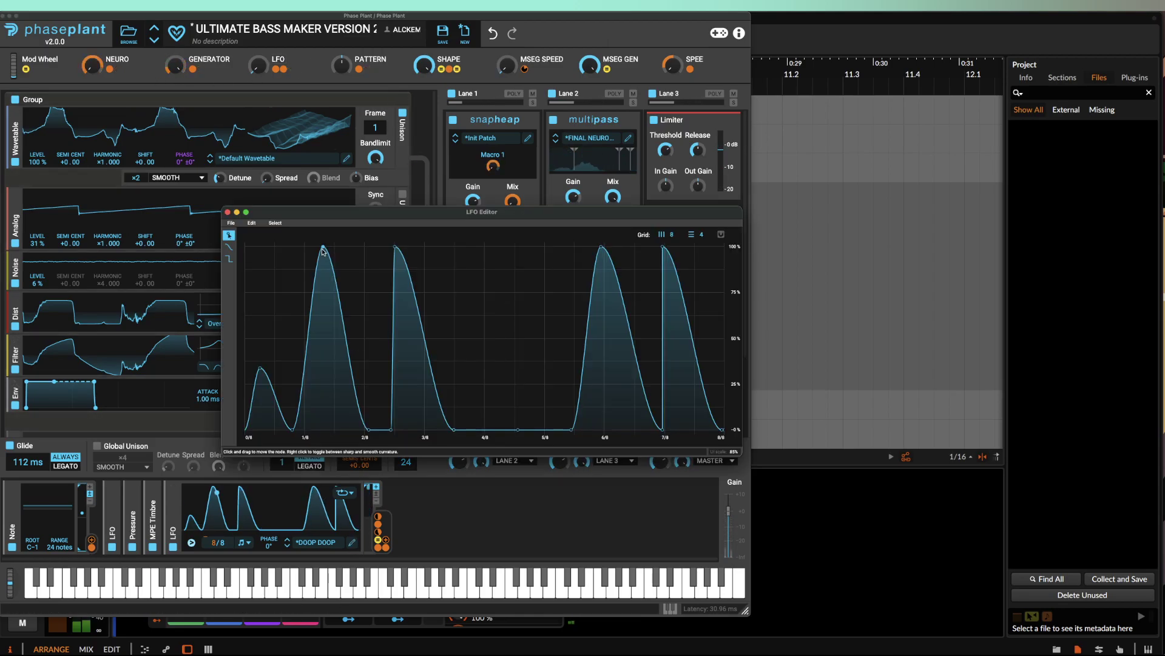
pyautogui.moveTo(323, 246); pyautogui.dragTo(293, 247)
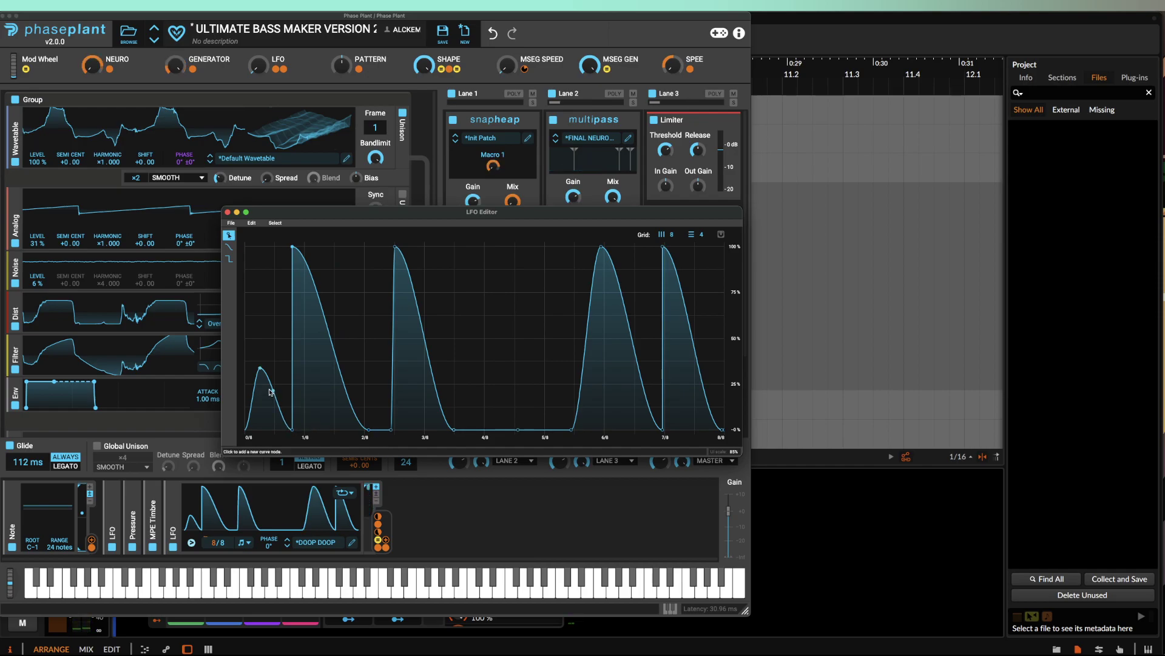
pyautogui.moveTo(260, 367); pyautogui.dragTo(259, 429)
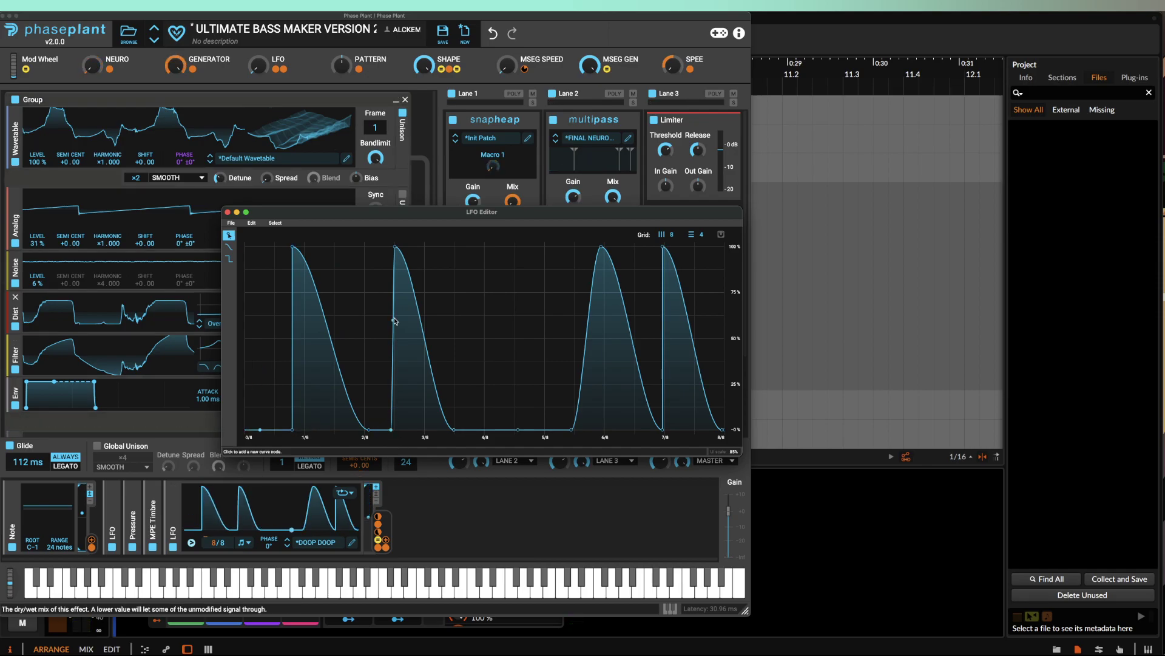
pyautogui.moveTo(394, 436); pyautogui.dragTo(360, 441)
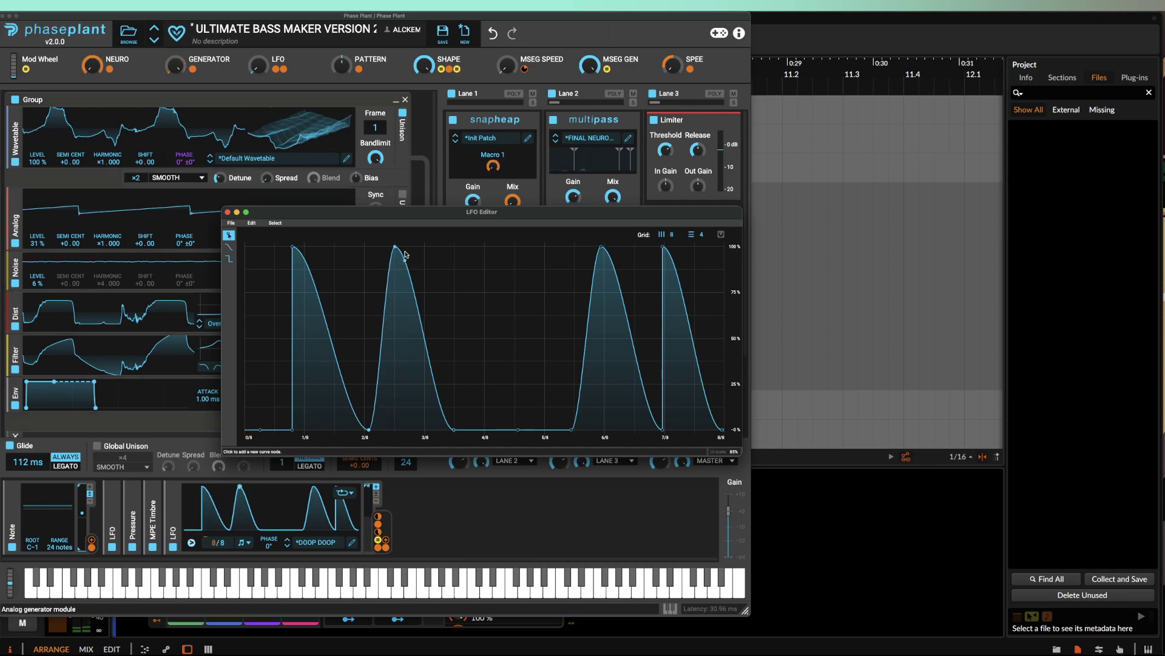
pyautogui.moveTo(395, 246); pyautogui.dragTo(368, 246)
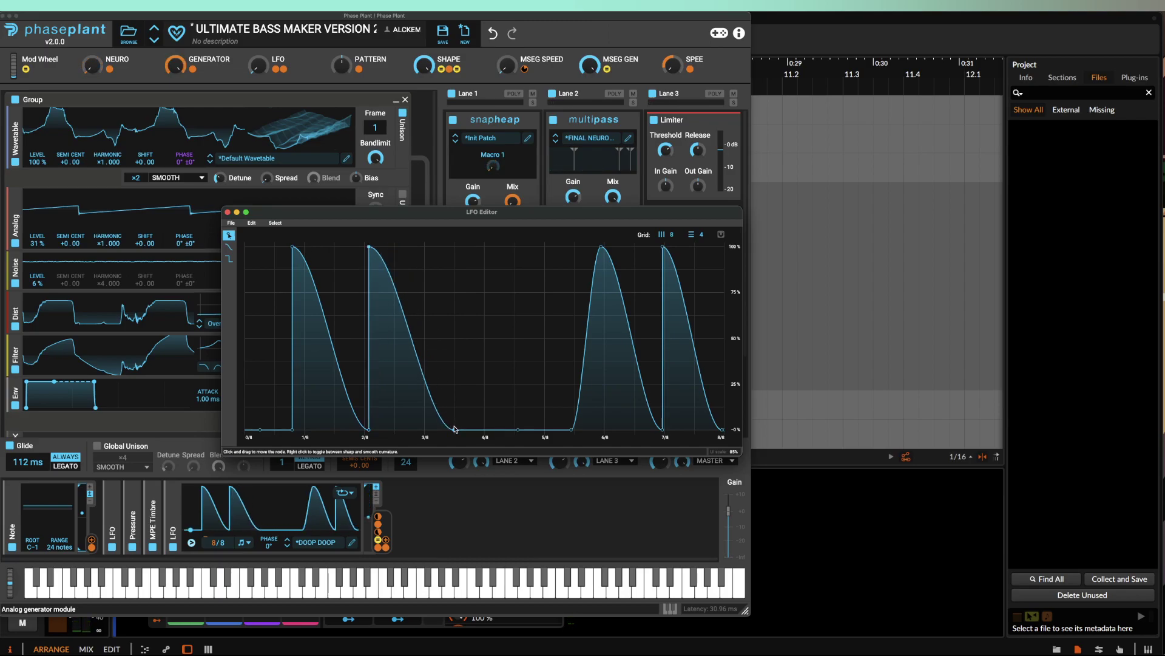
pyautogui.moveTo(440, 415); pyautogui.dragTo(431, 229)
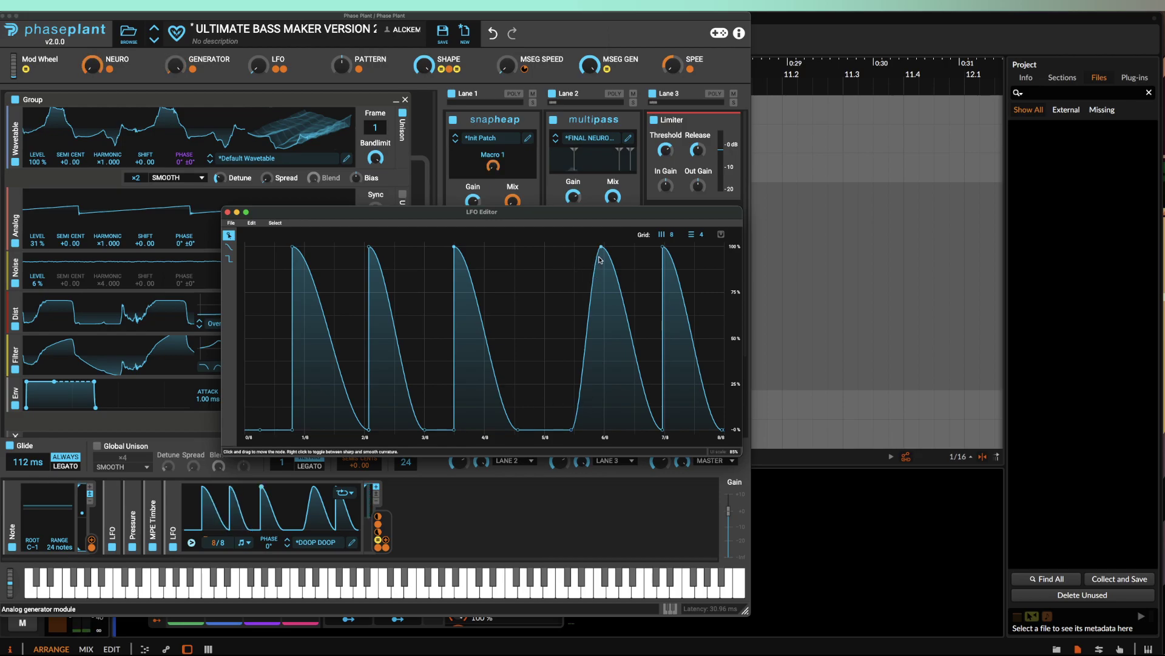
pyautogui.moveTo(602, 246); pyautogui.dragTo(630, 429)
pyautogui.moveTo(517, 431); pyautogui.dragTo(604, 327)
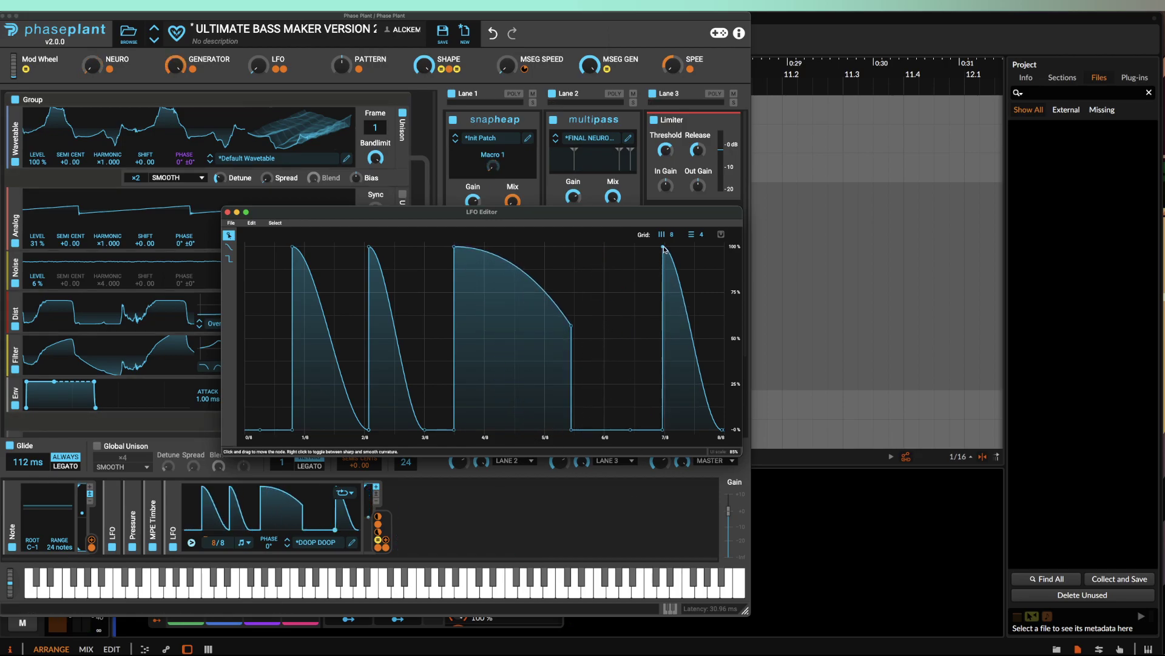
pyautogui.moveTo(664, 247); pyautogui.dragTo(734, 223)
pyautogui.moveTo(664, 430); pyautogui.dragTo(643, 326)
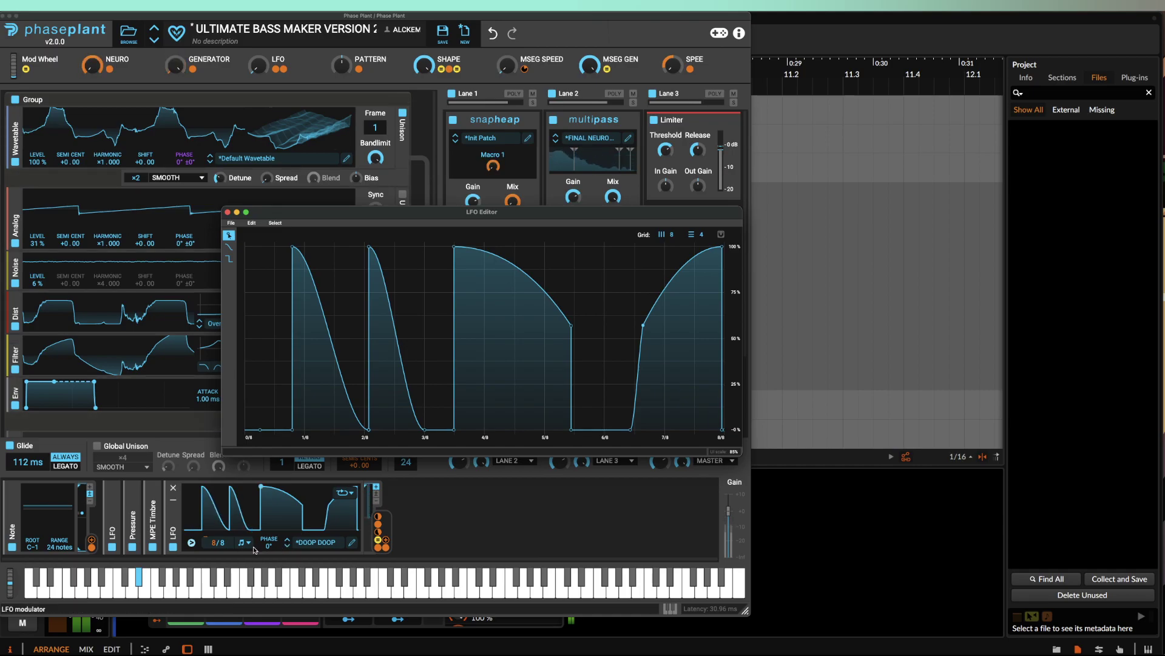
# Offset the LFO's phase away from 0°.
pyautogui.moveTo(269, 545)
pyautogui.mouseDown()
pyautogui.moveTo(269, 557)
pyautogui.moveTo(269, 523)
pyautogui.mouseUp()
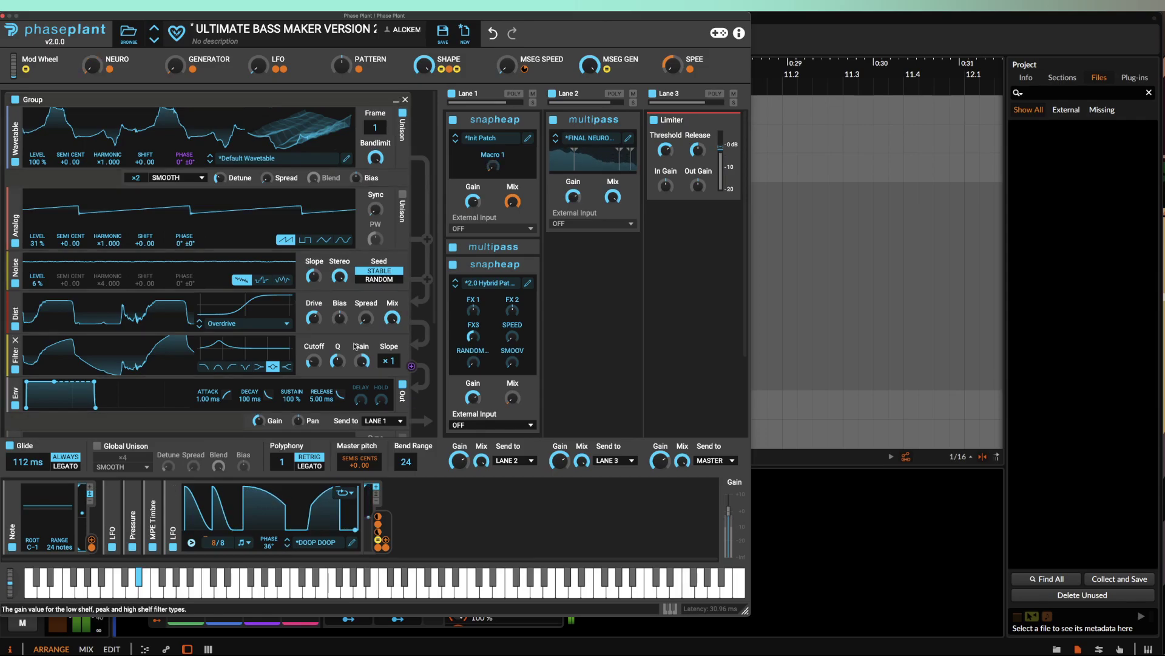
# Collapse the 2.0 Hybrid Snap Heap in Lane 1.
pyautogui.click(526, 266)
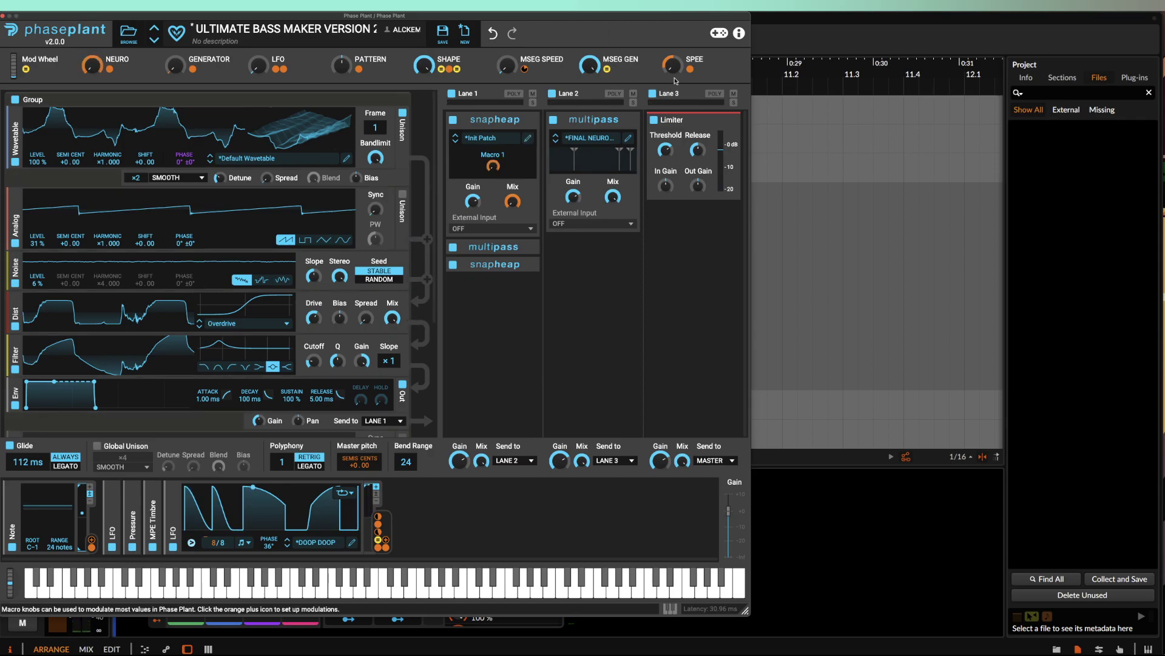
# Move the Init Patch Snap Heap to the end of Lane 1 and select the GENERATOR macro.
pyautogui.click(528, 138)
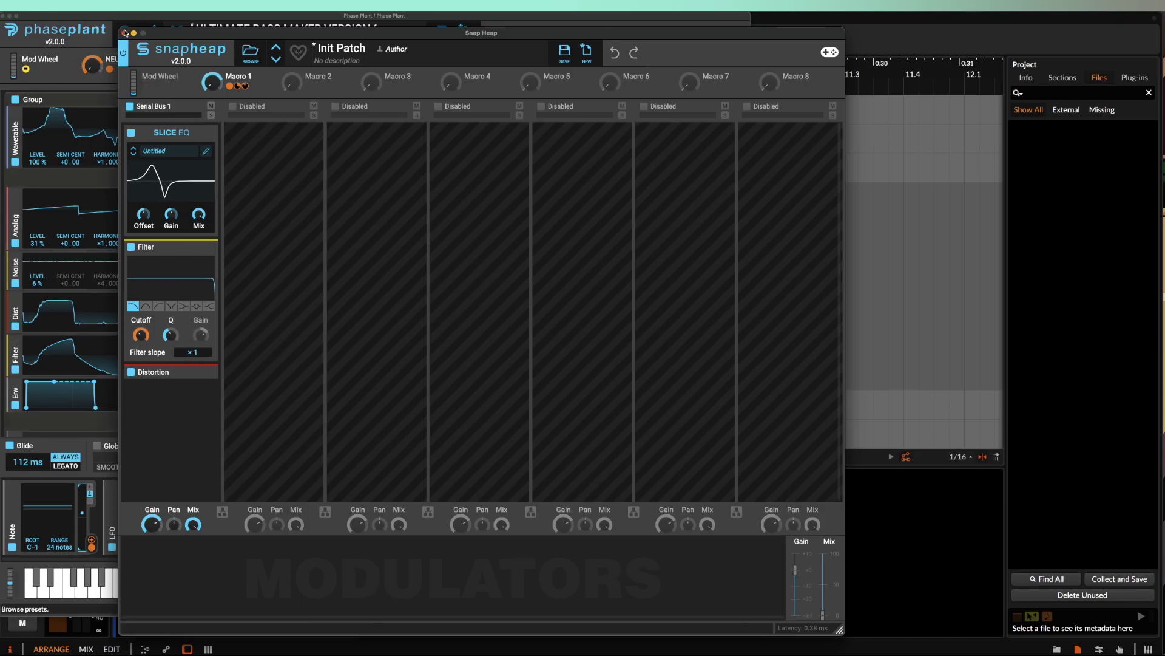
pyautogui.click(125, 33)
pyautogui.moveTo(495, 119); pyautogui.dragTo(501, 301)
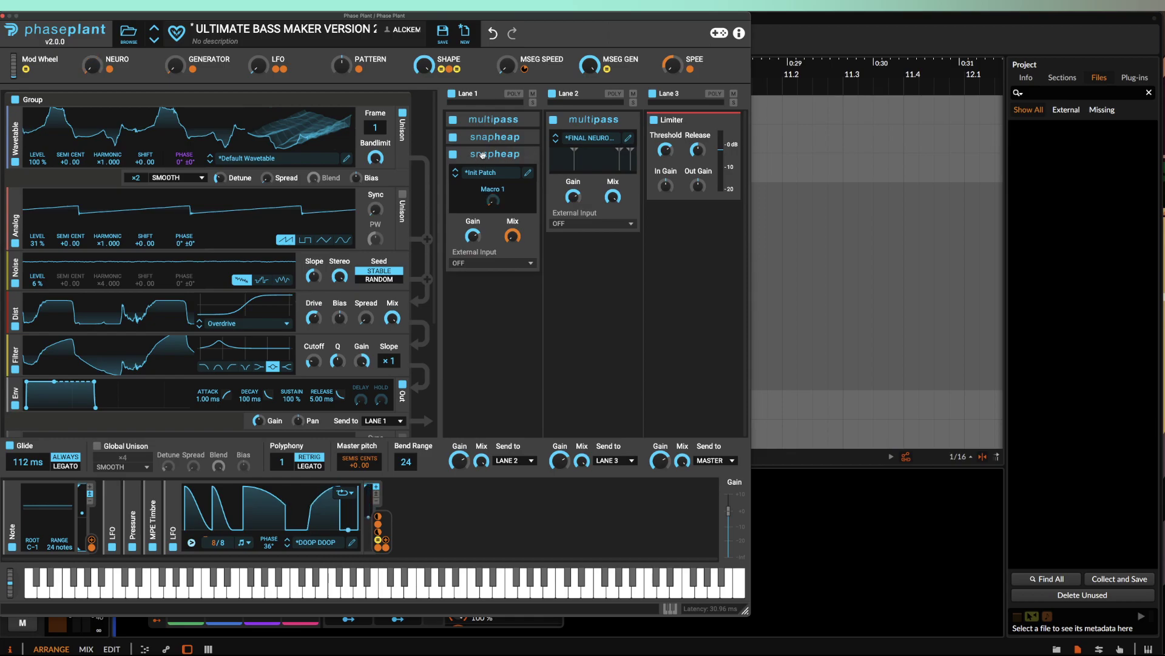
pyautogui.moveTo(483, 155); pyautogui.dragTo(488, 185)
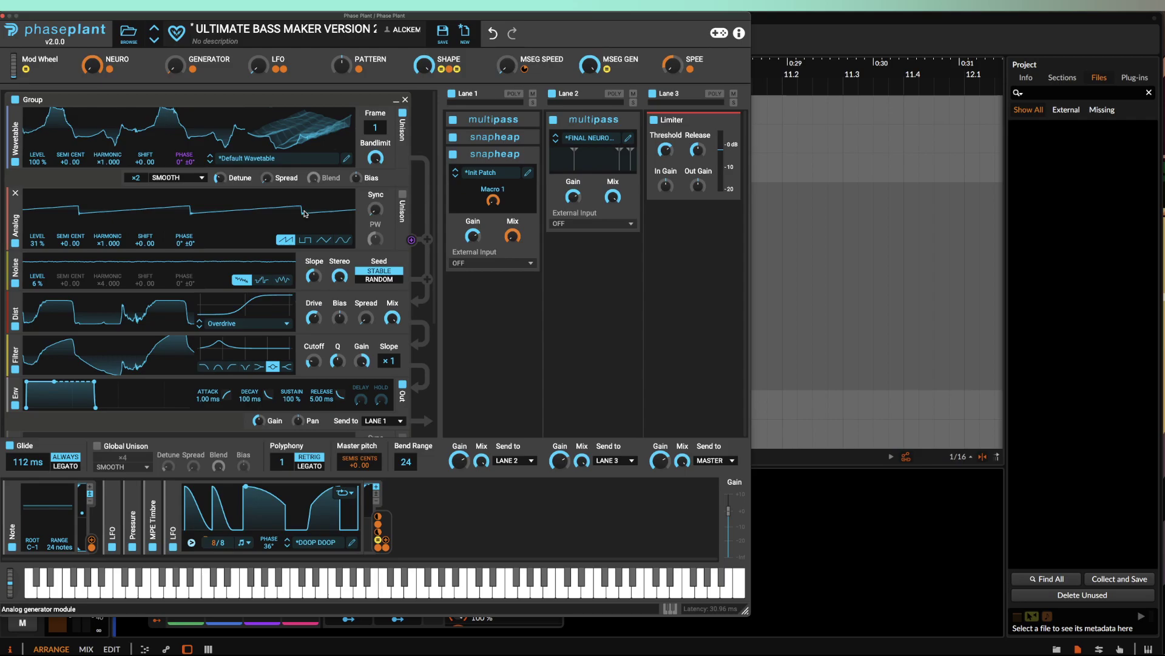
pyautogui.click(177, 63)
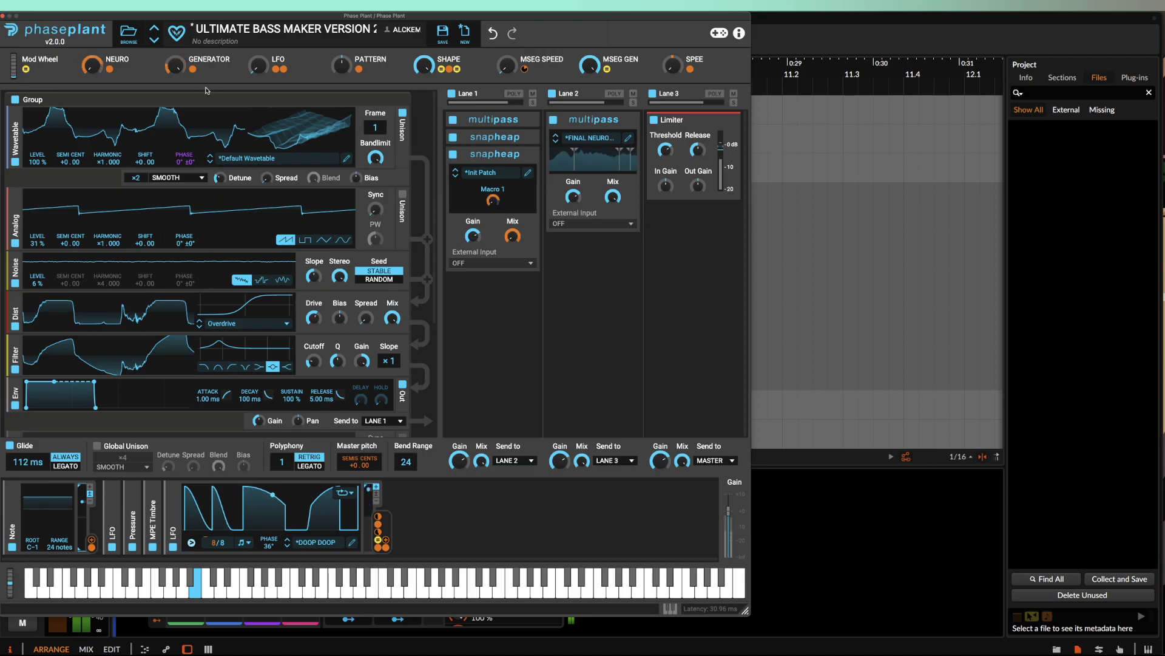
# Expand the second Lane 1 Snap Heap, toggle the third open and shut, and raise NEURO to full.
pyautogui.click(479, 135)
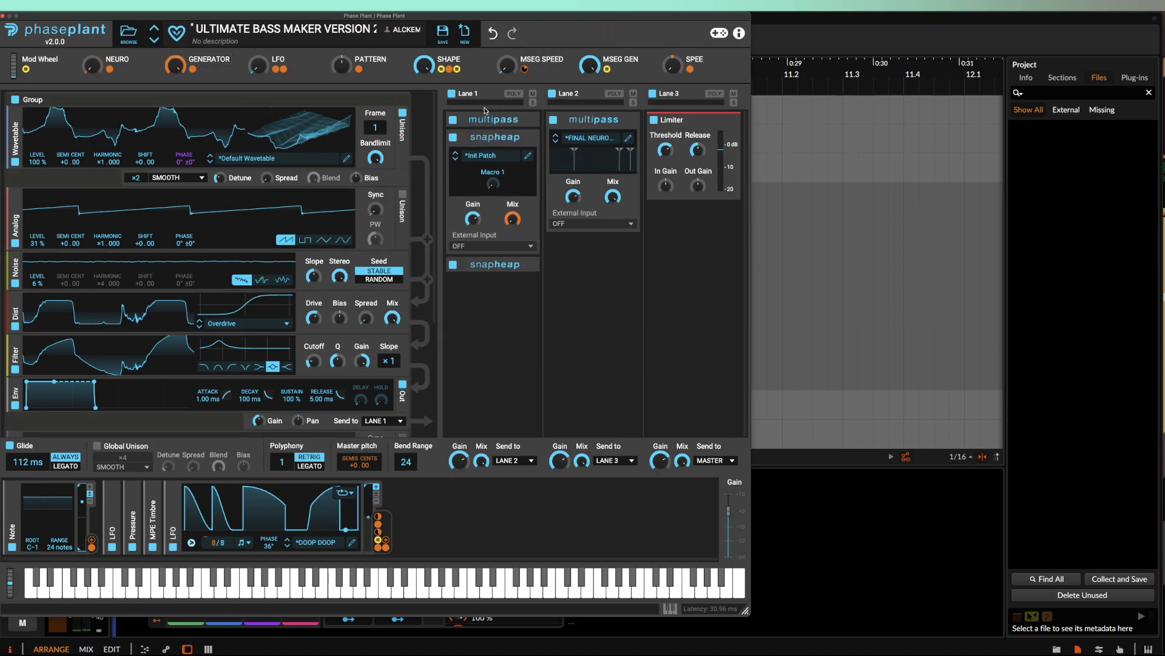
pyautogui.click(527, 265)
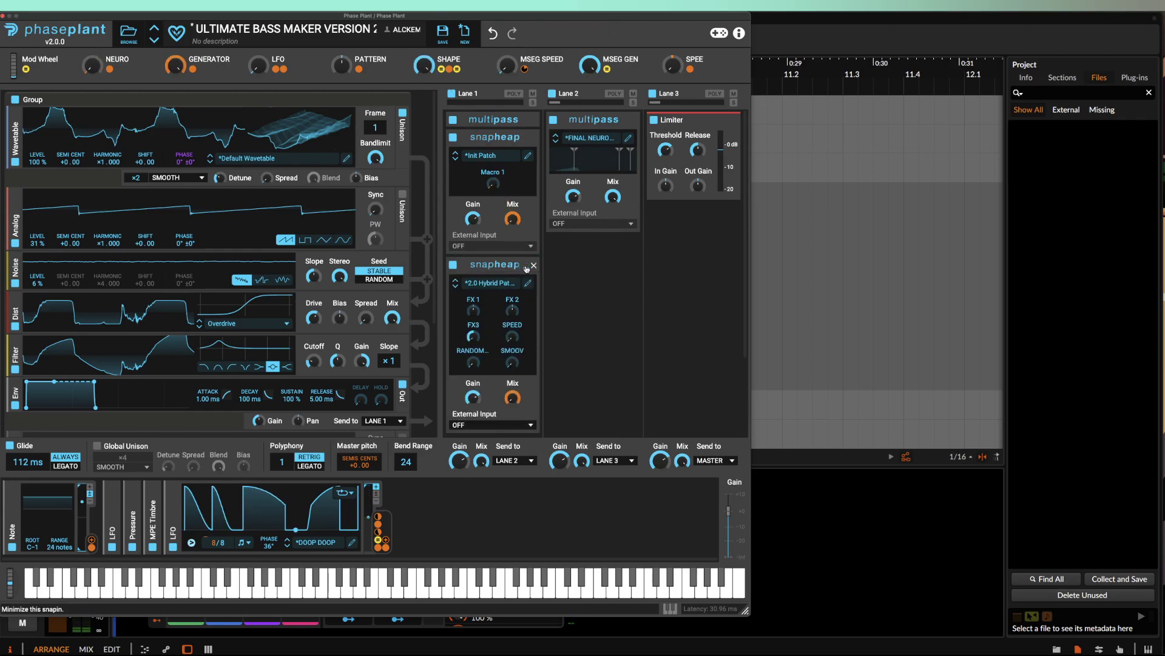
pyautogui.click(527, 265)
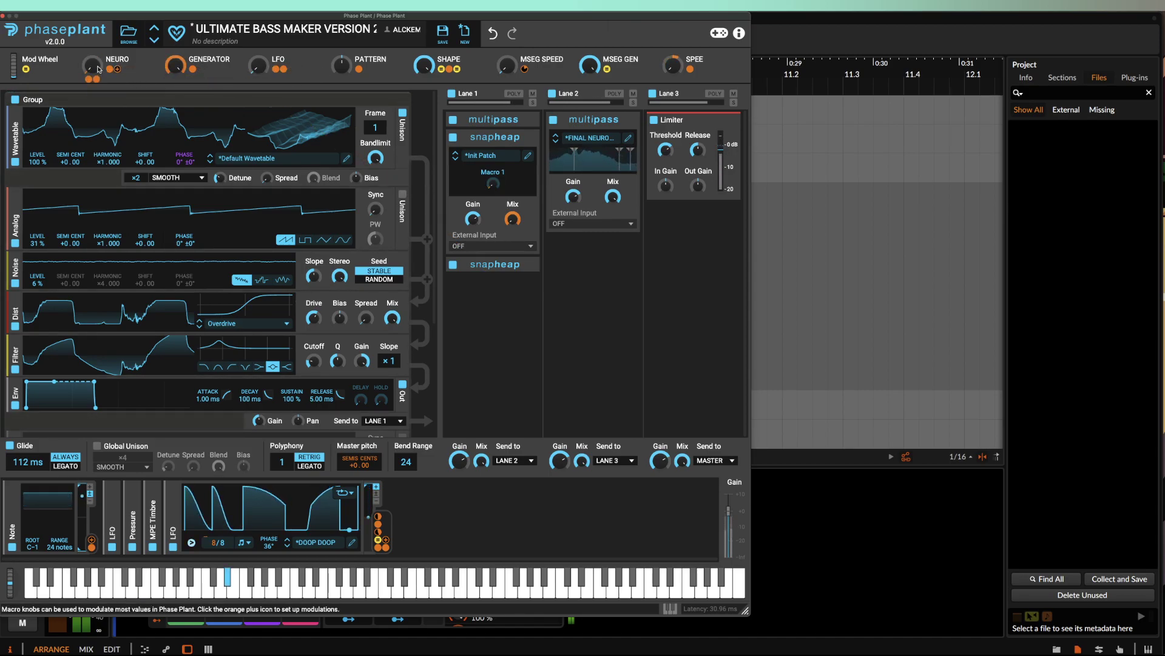
pyautogui.moveTo(92, 65); pyautogui.dragTo(93, 18)
pyautogui.moveTo(97, 83)
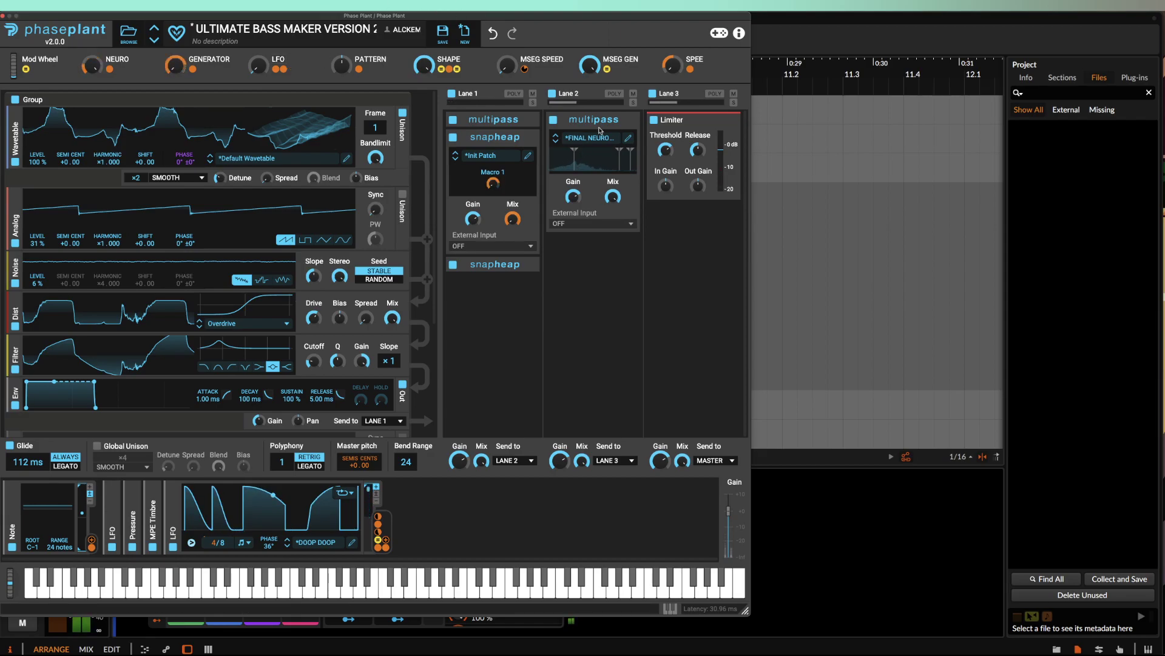
# Move the Init Patch Snap Heap above multipass to the top of Lane 1.
pyautogui.moveTo(495, 137); pyautogui.dragTo(493, 111)
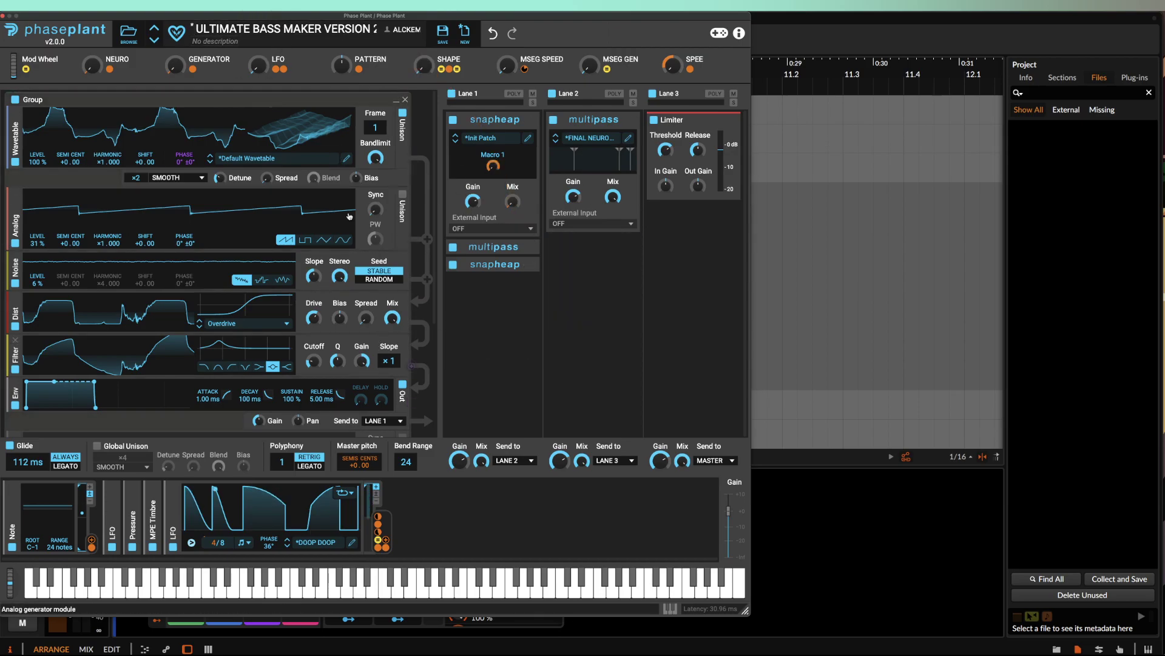
# Collapse the Group generator beside the EXTRA DONK group.
pyautogui.click(396, 99)
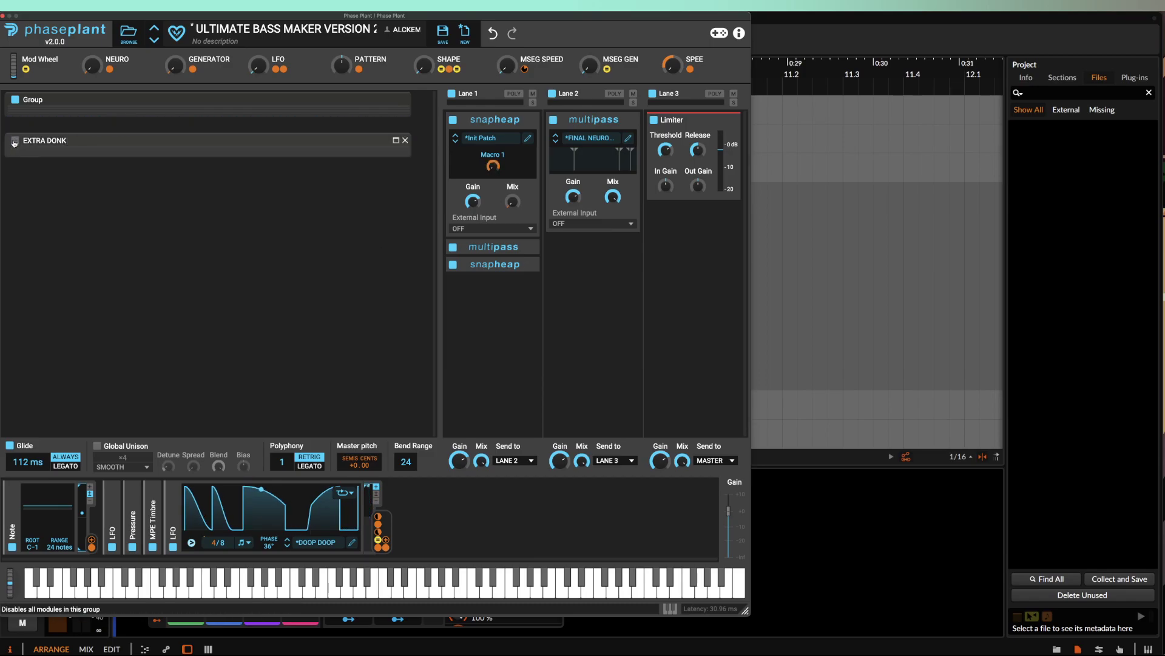
# Expand EXTRA DONK, raise SHAPE to 87%, bypass Lane 1 multipass, set LFO to 8/8, enable Wavetable.
pyautogui.click(396, 142)
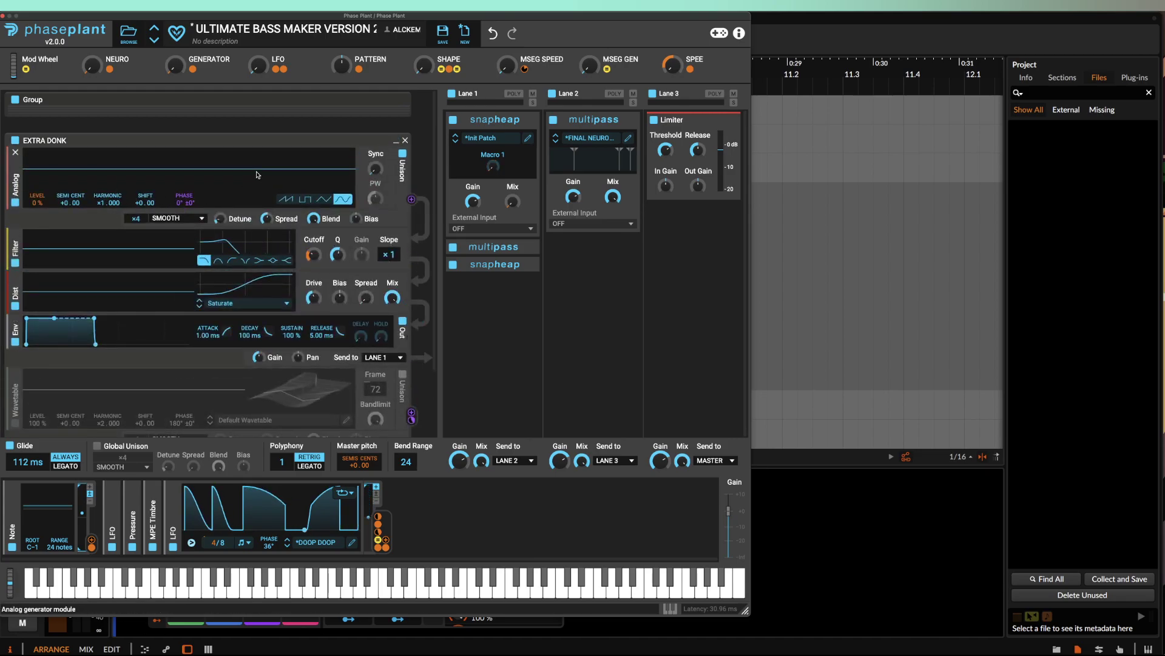
pyautogui.moveTo(424, 66); pyautogui.dragTo(424, 14)
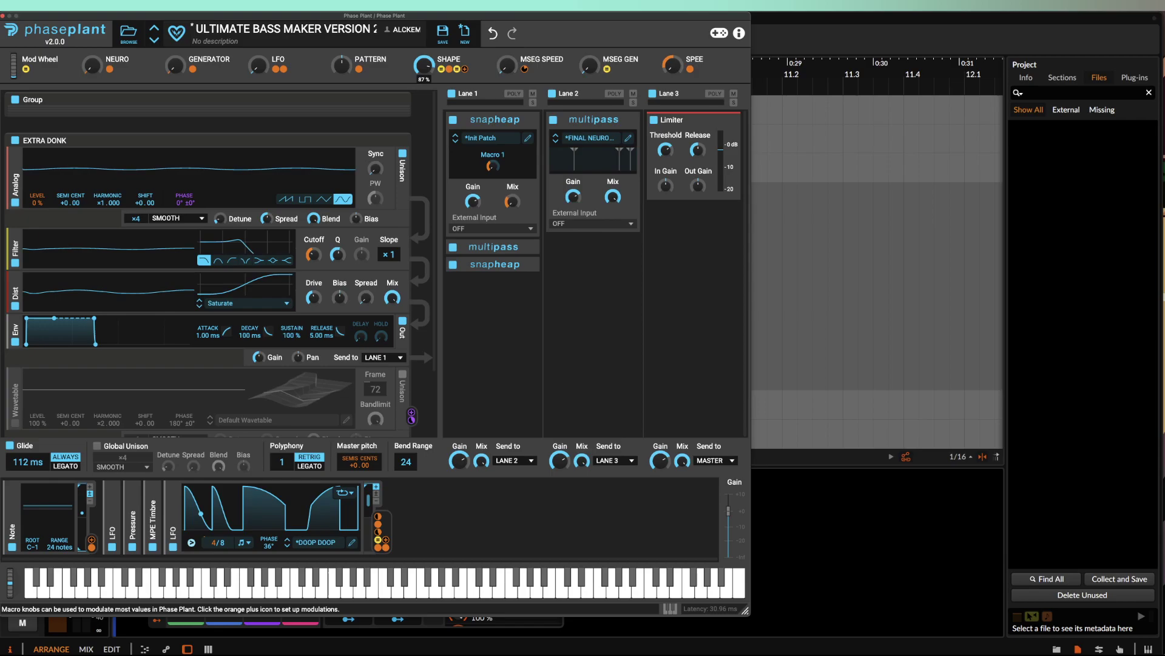
pyautogui.click(452, 247)
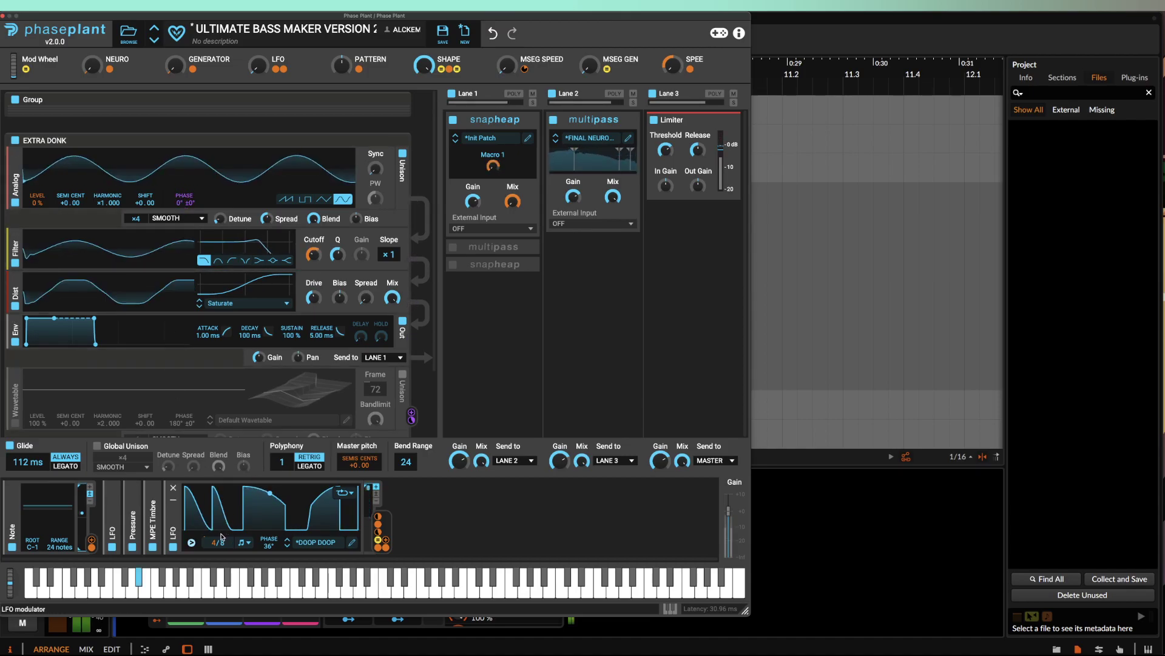
pyautogui.moveTo(215, 542); pyautogui.dragTo(215, 526)
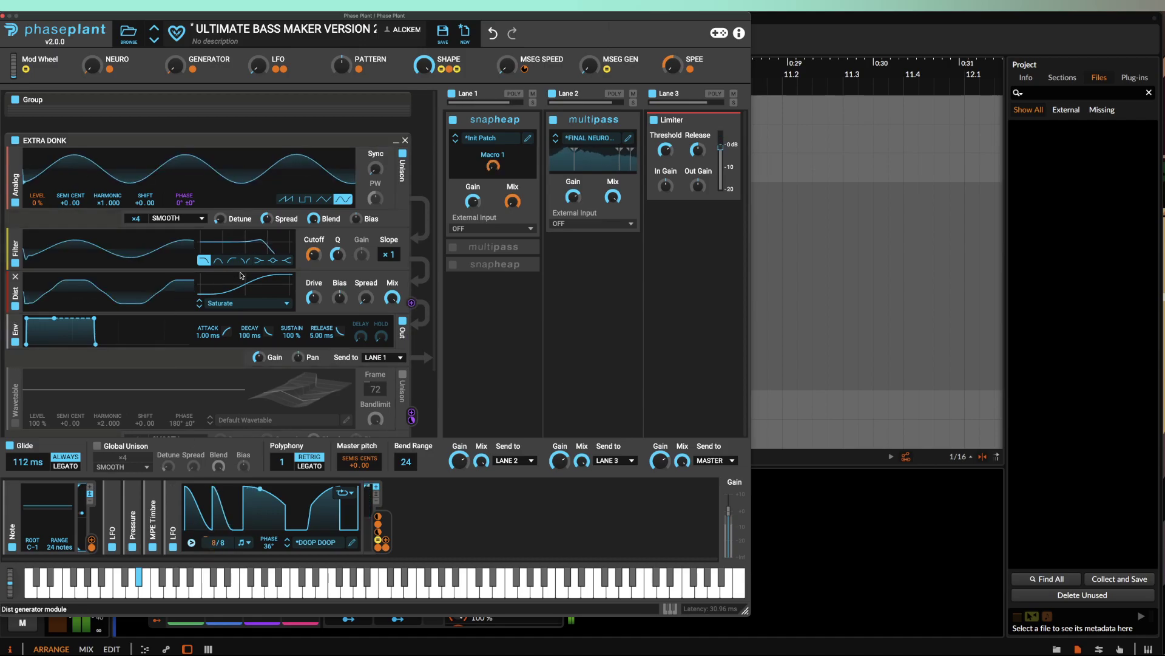
pyautogui.click(15, 423)
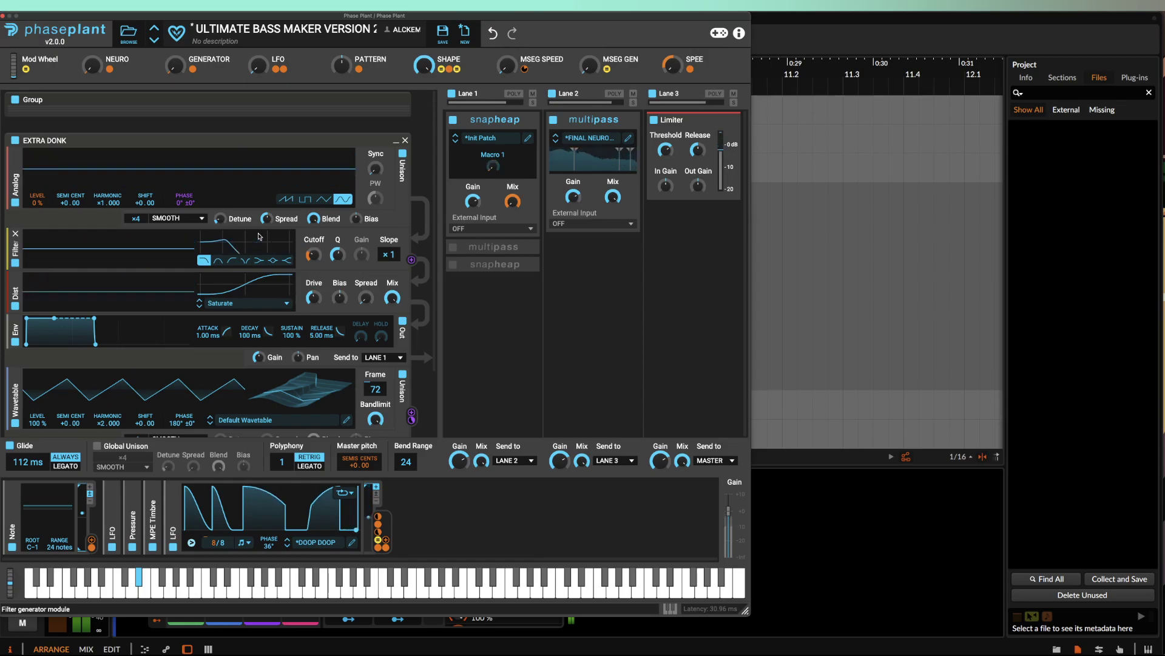
# Re-enable Lane 1's multipass and lower Snap Heap, then briefly view the FINAL NEURO CHAIN multipass editor.
pyautogui.click(453, 248)
pyautogui.click(453, 264)
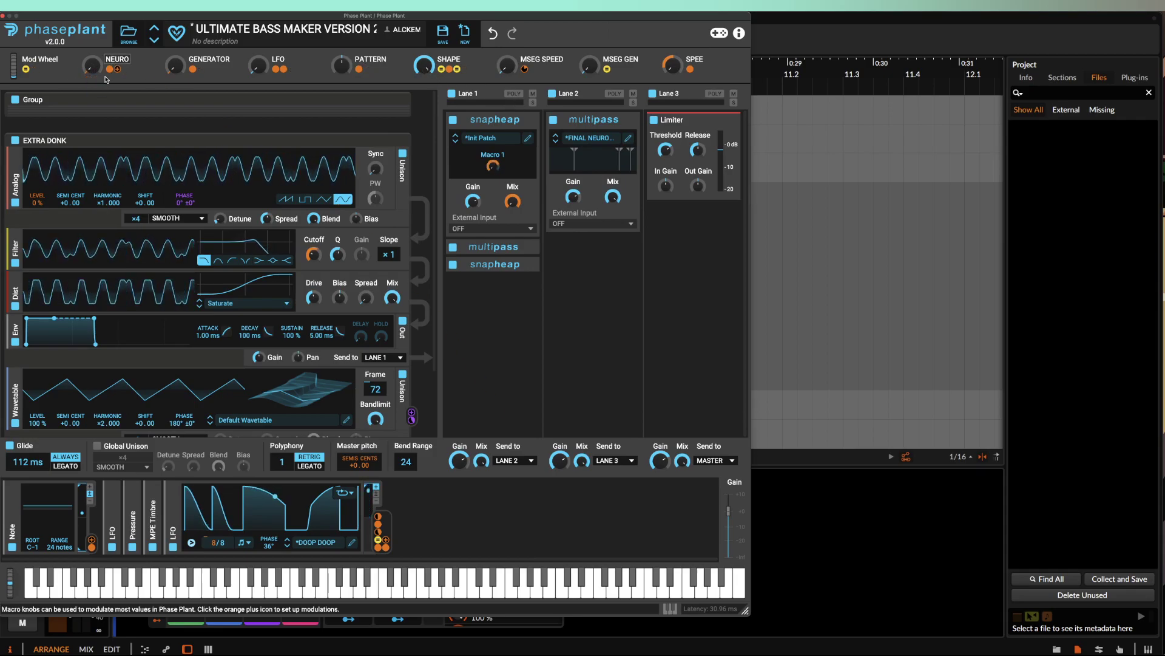
pyautogui.moveTo(96, 79)
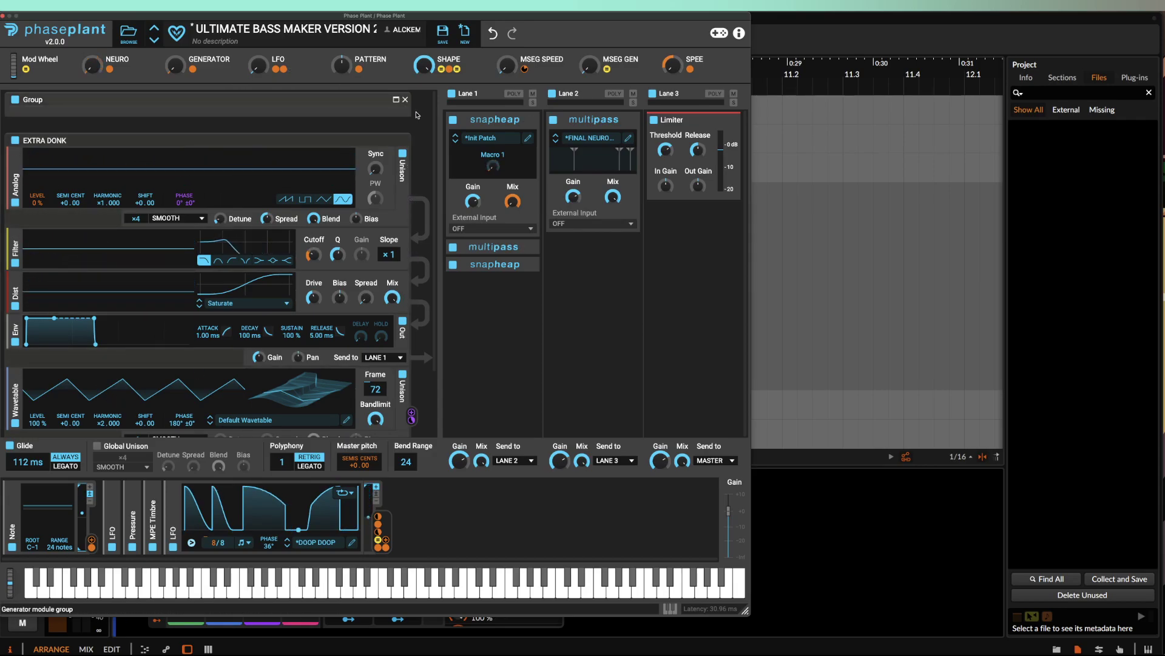
pyautogui.click(628, 138)
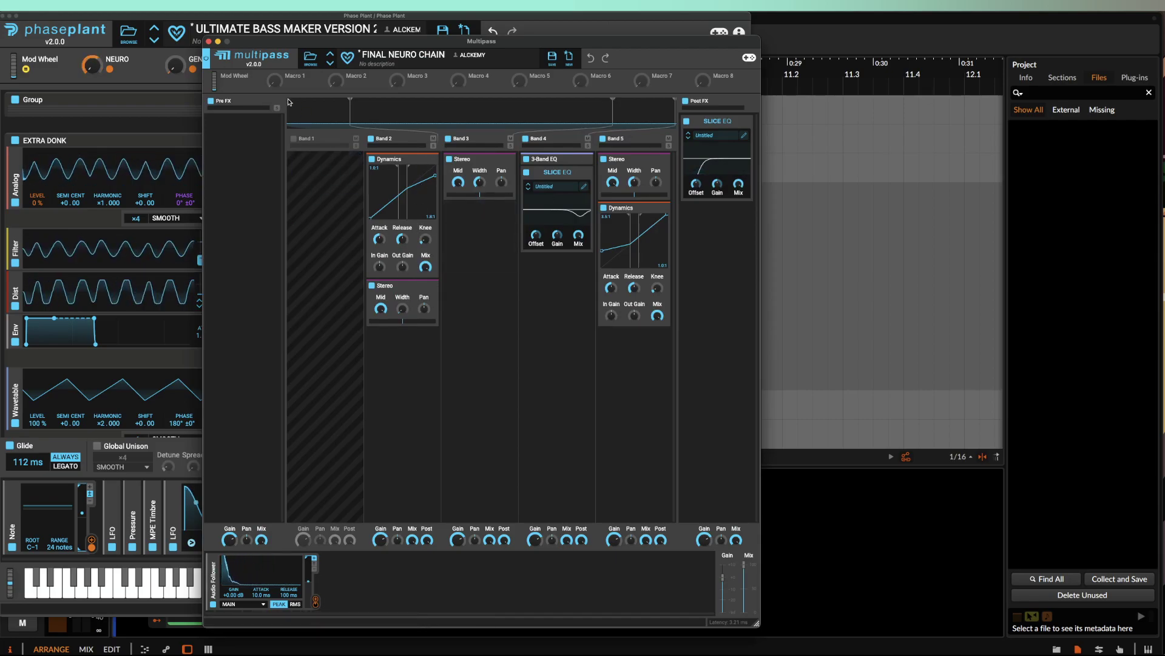
pyautogui.click(209, 42)
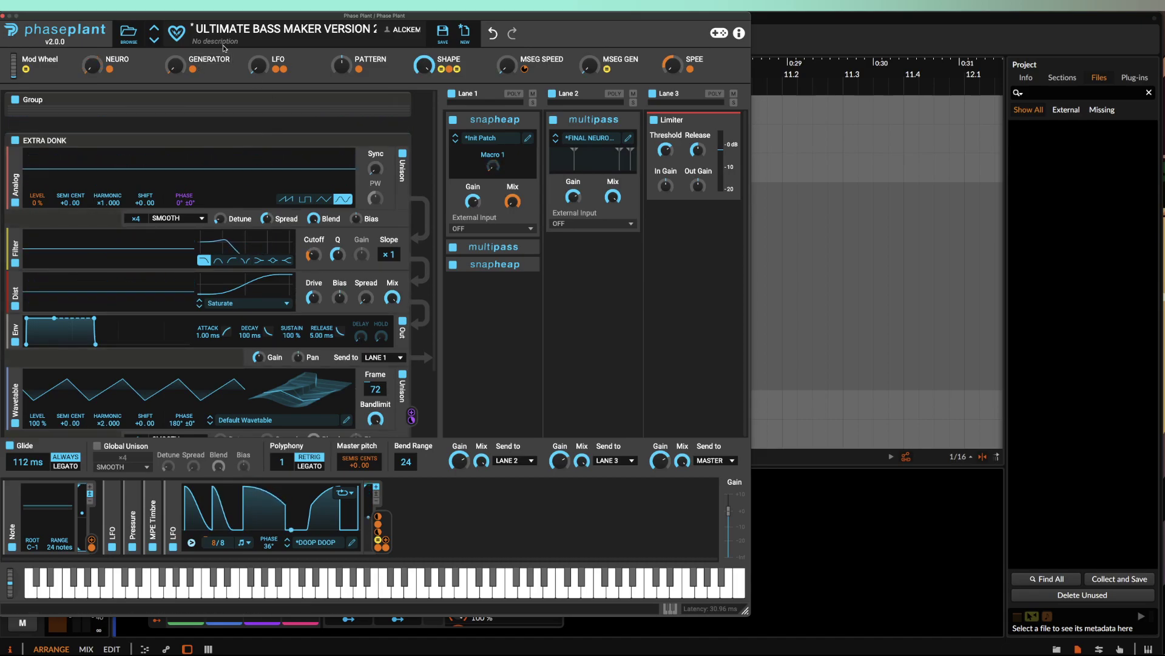
# Sweep the GENERATOR macro up to near maximum to audition the bass.
pyautogui.moveTo(181, 68); pyautogui.dragTo(180, 12)
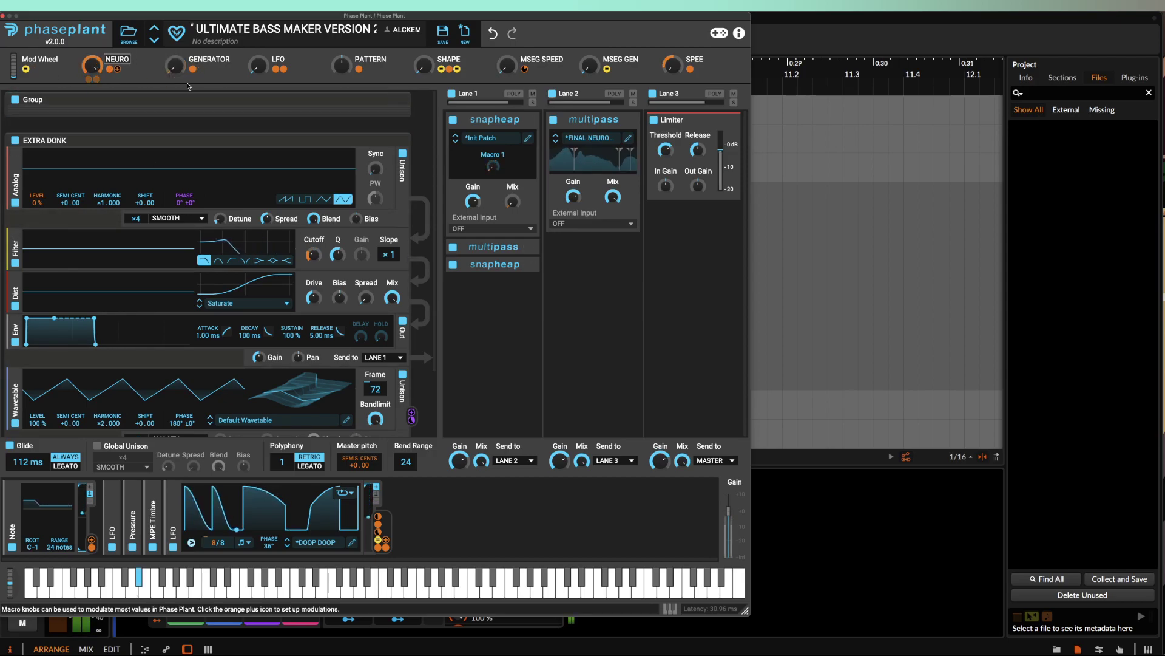
# Bend the pitch down to -100% and turn the GENERATOR macro up to full.
pyautogui.moveTo(11, 586); pyautogui.dragTo(8, 619)
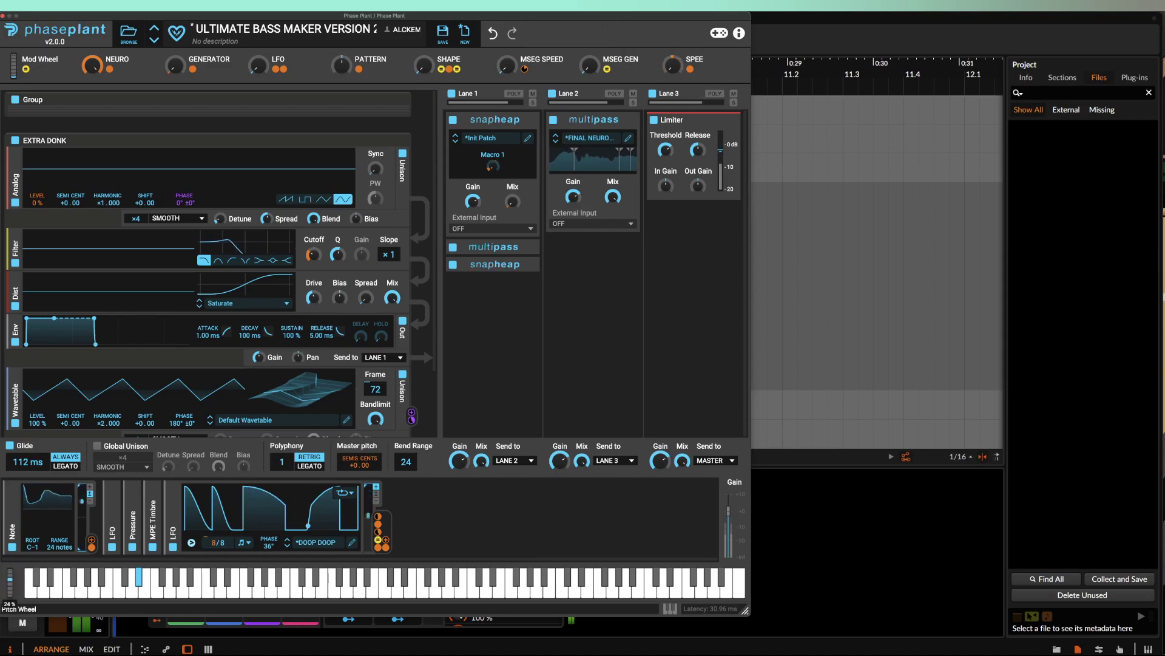
pyautogui.moveTo(177, 76); pyautogui.dragTo(177, 18)
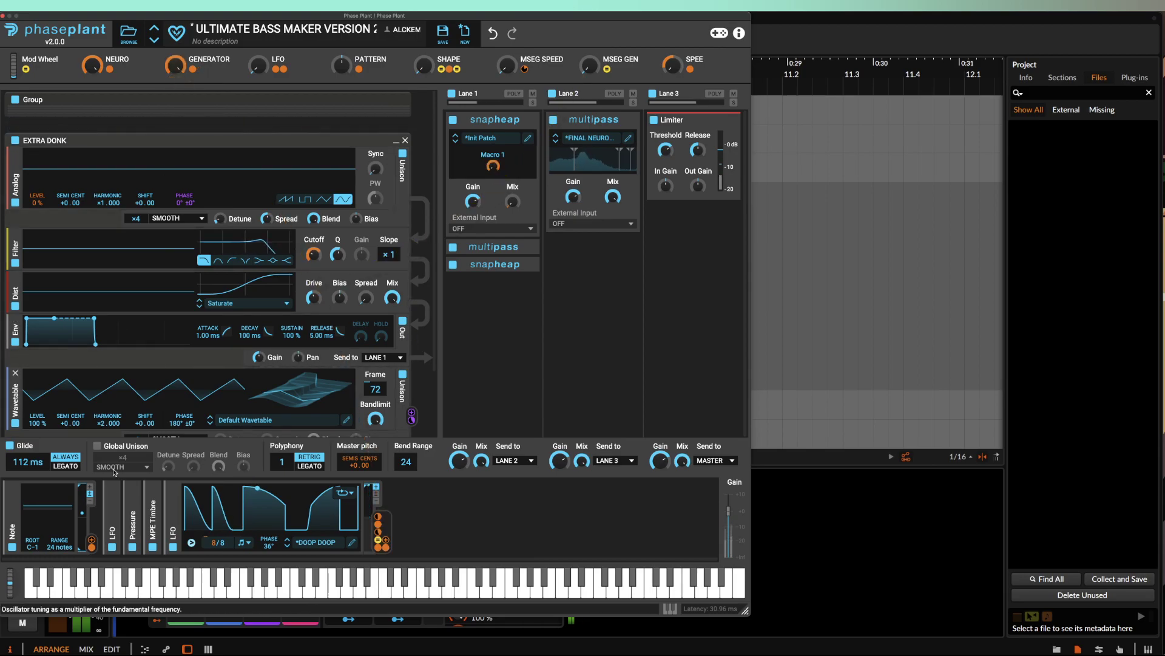
pyautogui.moveTo(10, 584); pyautogui.dragTo(8, 652)
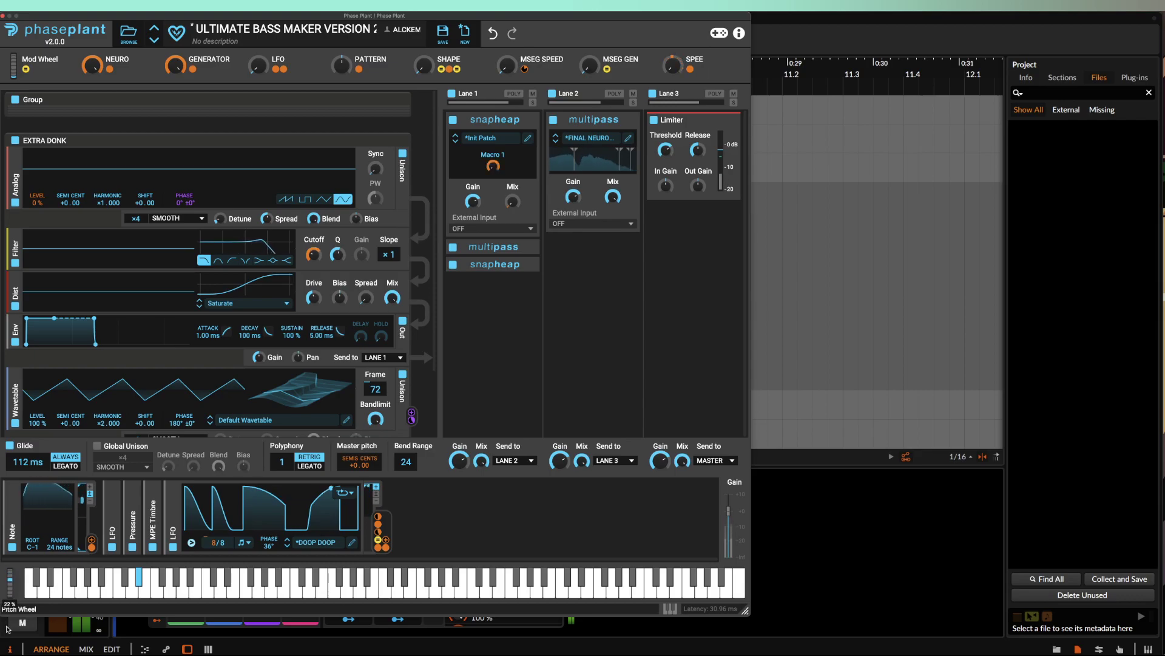
# Bring NEURO down to zero, sweep SHAPE and MSEG GEN to max, then leave MSEG GEN at 0 and SHAPE at 12%.
pyautogui.moveTo(92, 65); pyautogui.dragTo(92, 124)
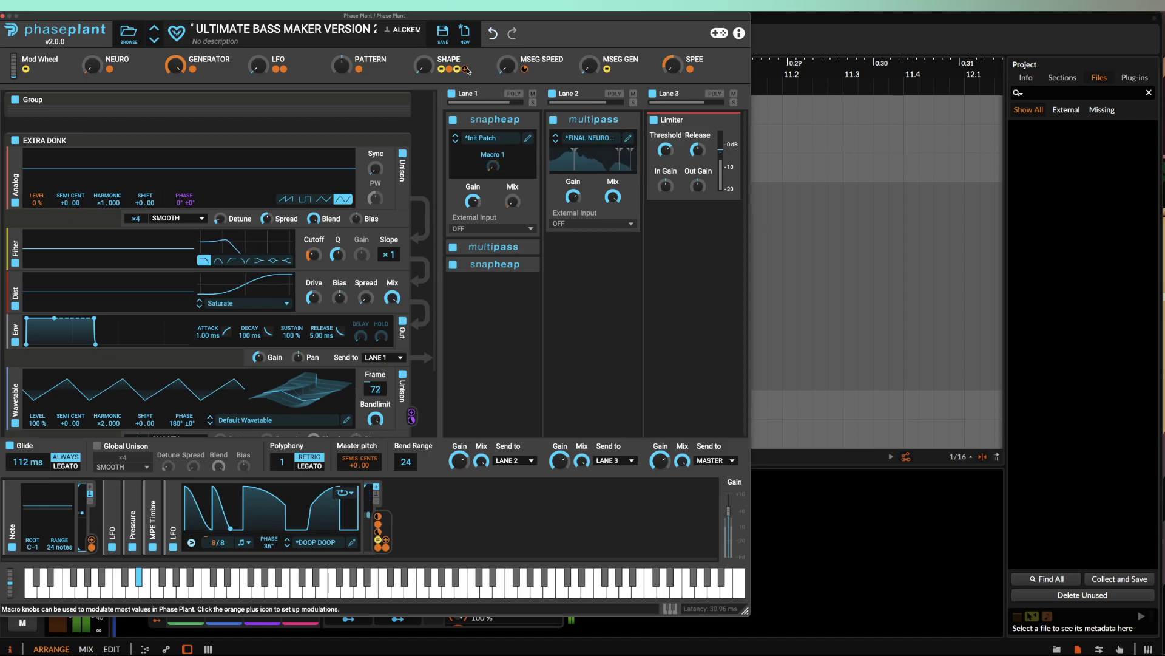
pyautogui.moveTo(423, 66); pyautogui.dragTo(424, 7)
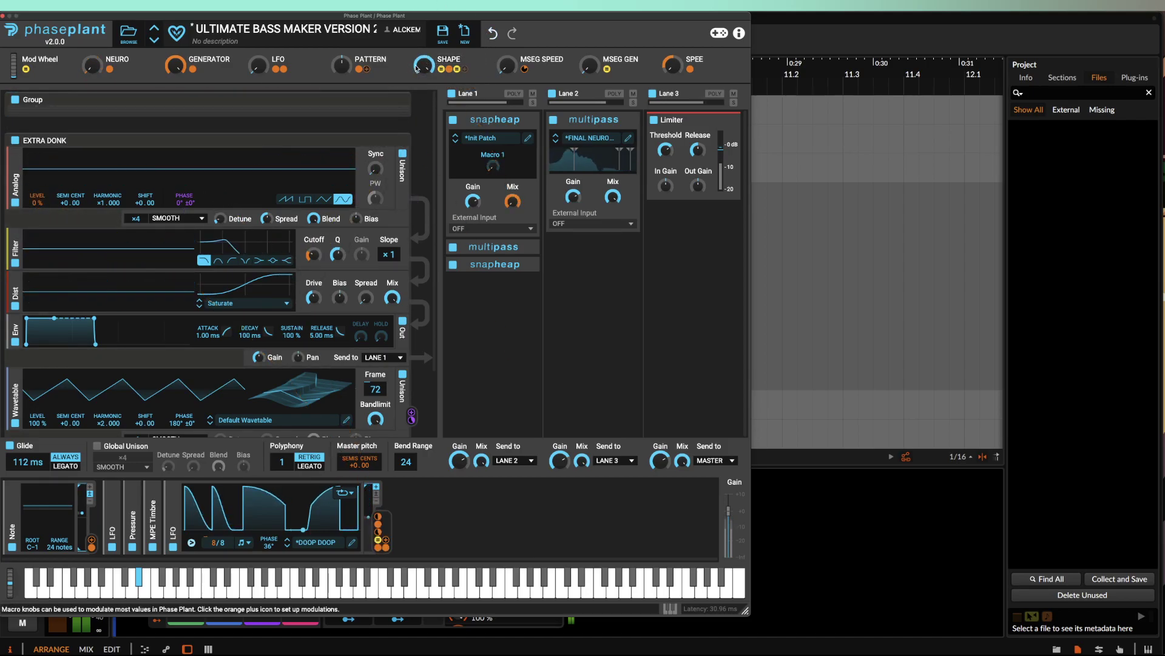
pyautogui.moveTo(423, 66)
pyautogui.mouseDown()
pyautogui.moveTo(424, 81)
pyautogui.moveTo(424, 61)
pyautogui.mouseUp()
pyautogui.moveTo(590, 65); pyautogui.dragTo(590, 12)
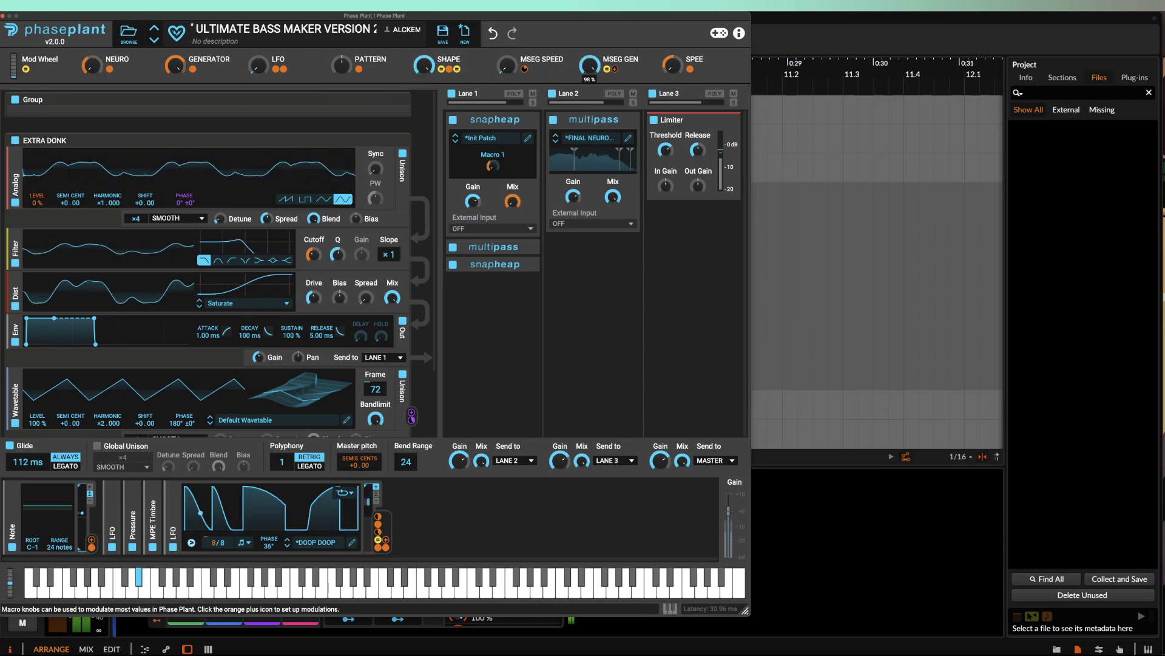
pyautogui.moveTo(424, 65)
pyautogui.mouseDown()
pyautogui.moveTo(424, 133)
pyautogui.moveTo(424, 66)
pyautogui.mouseUp()
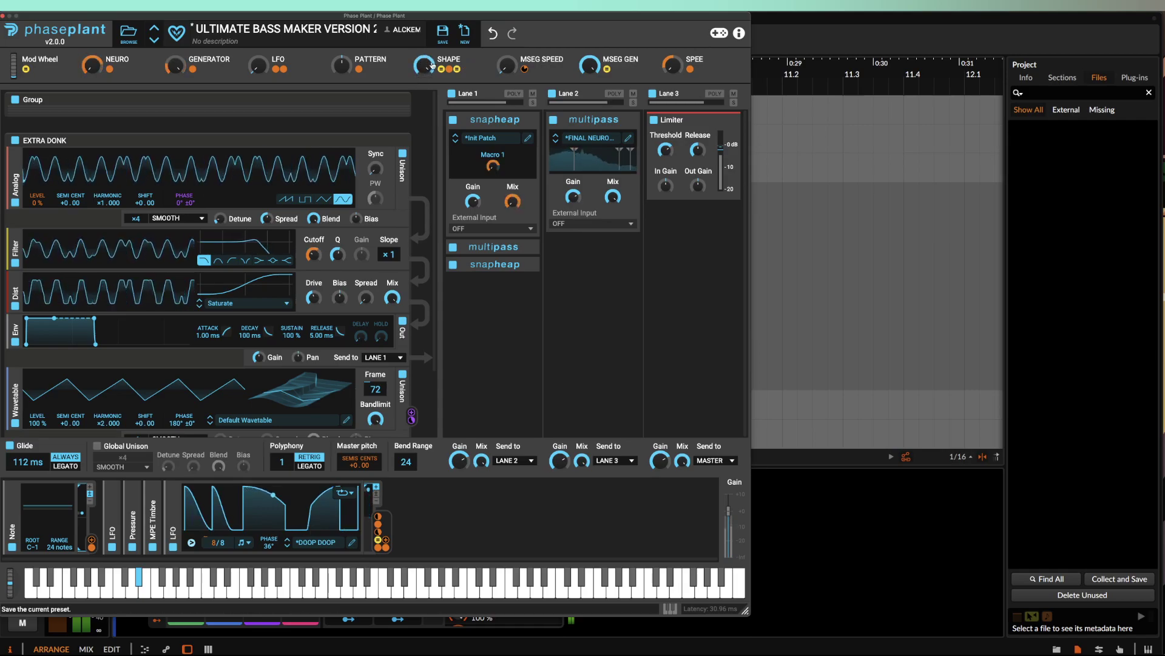
pyautogui.moveTo(590, 66); pyautogui.dragTo(589, 134)
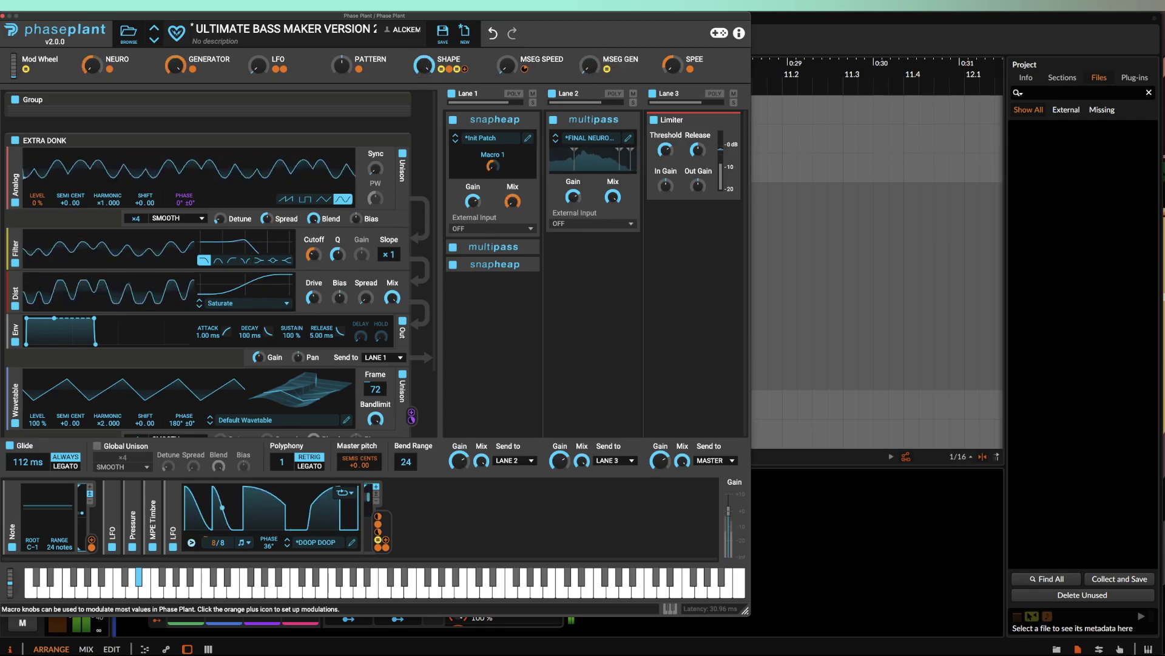
pyautogui.moveTo(424, 66); pyautogui.dragTo(424, 130)
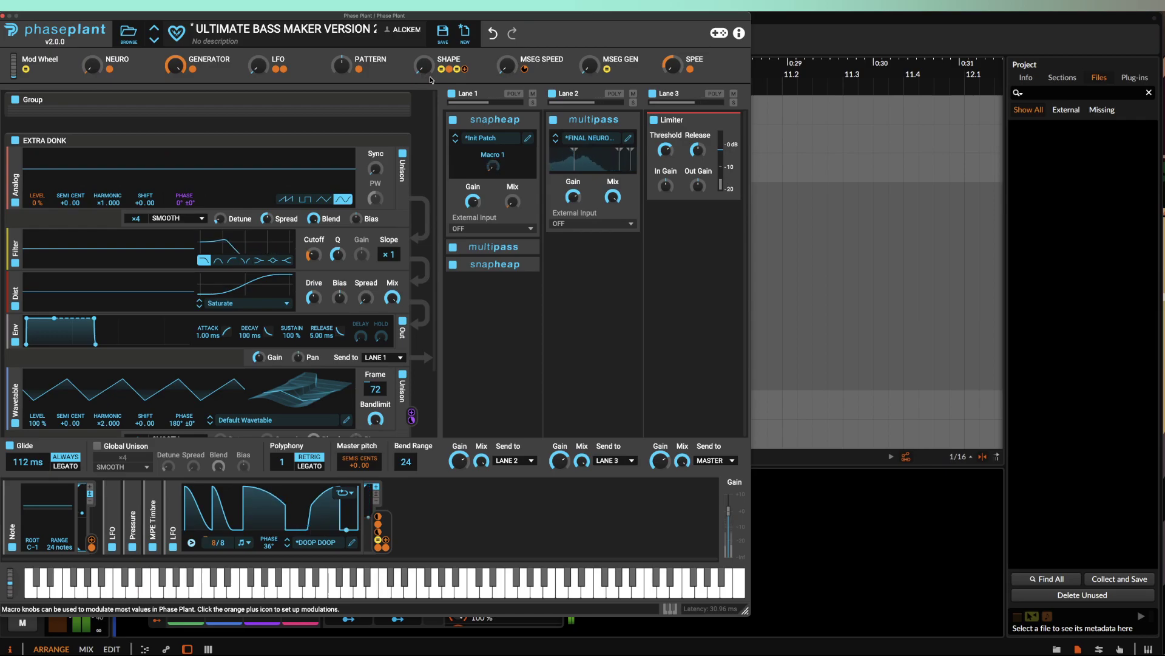